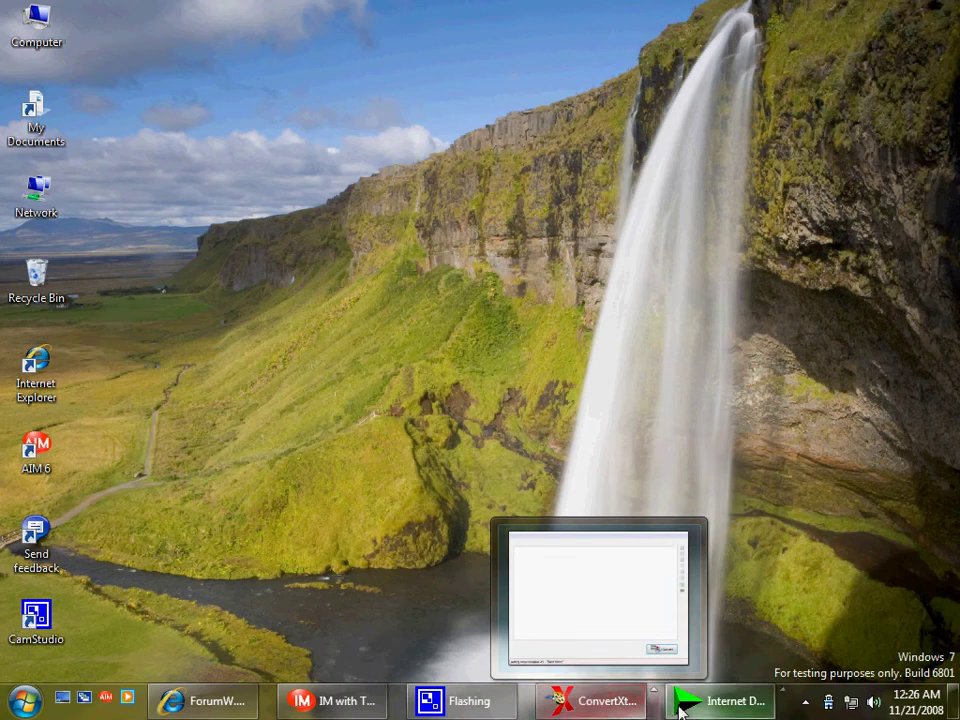
Place the Internet Download taskbar button right after Internet Explorer, and bring up the ForumW.org tab from Internet Explorer's taskbar previews.
drag(744, 706, 289, 707)
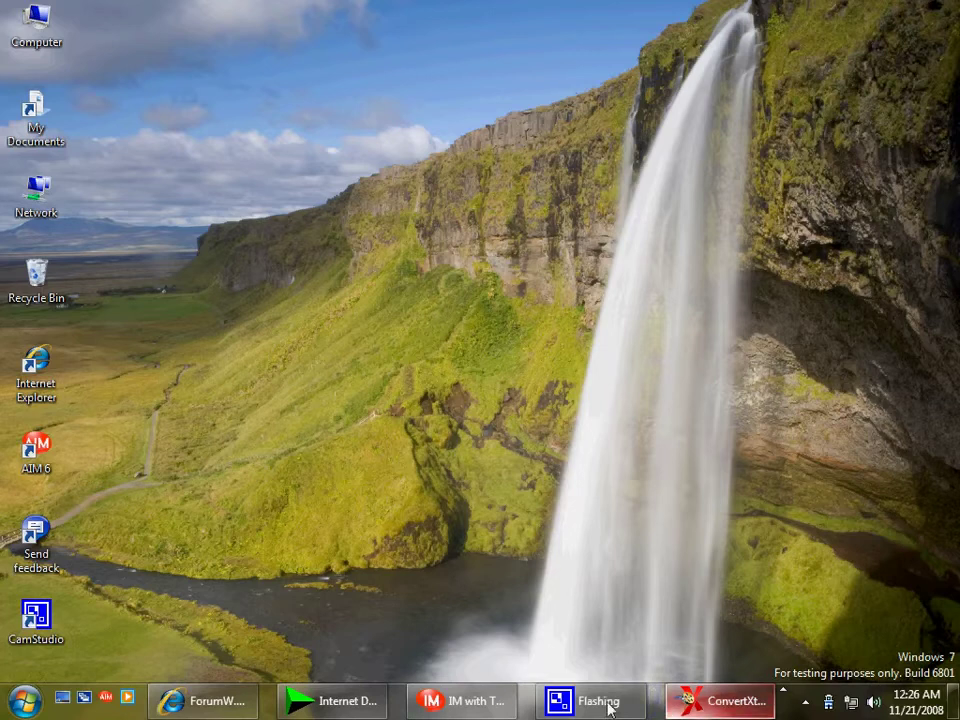
mouse_move(213, 712)
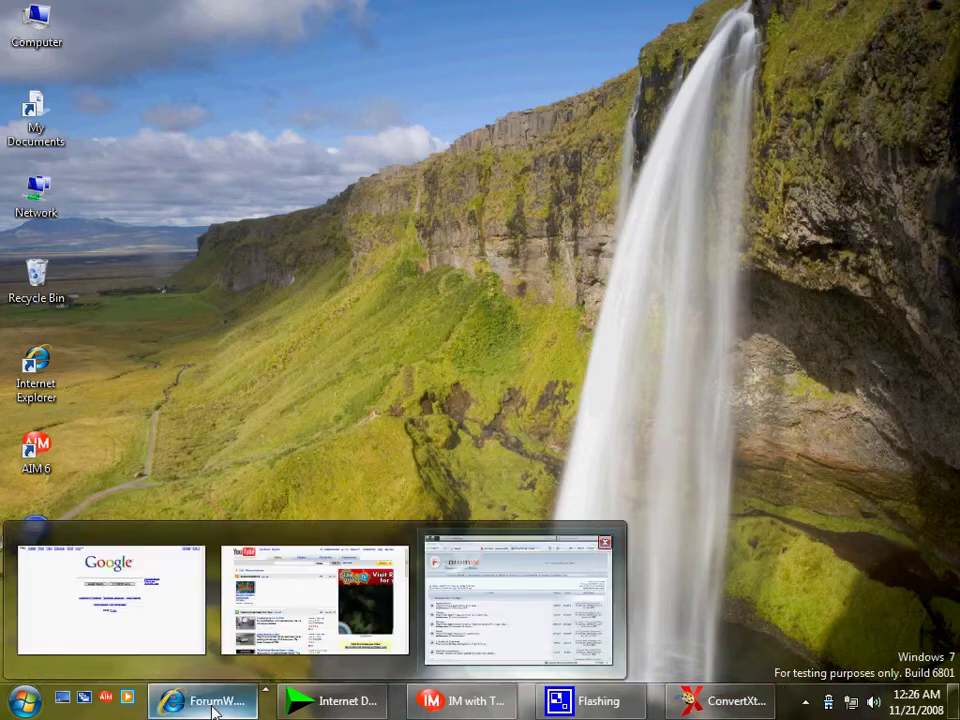
click(165, 633)
click(221, 712)
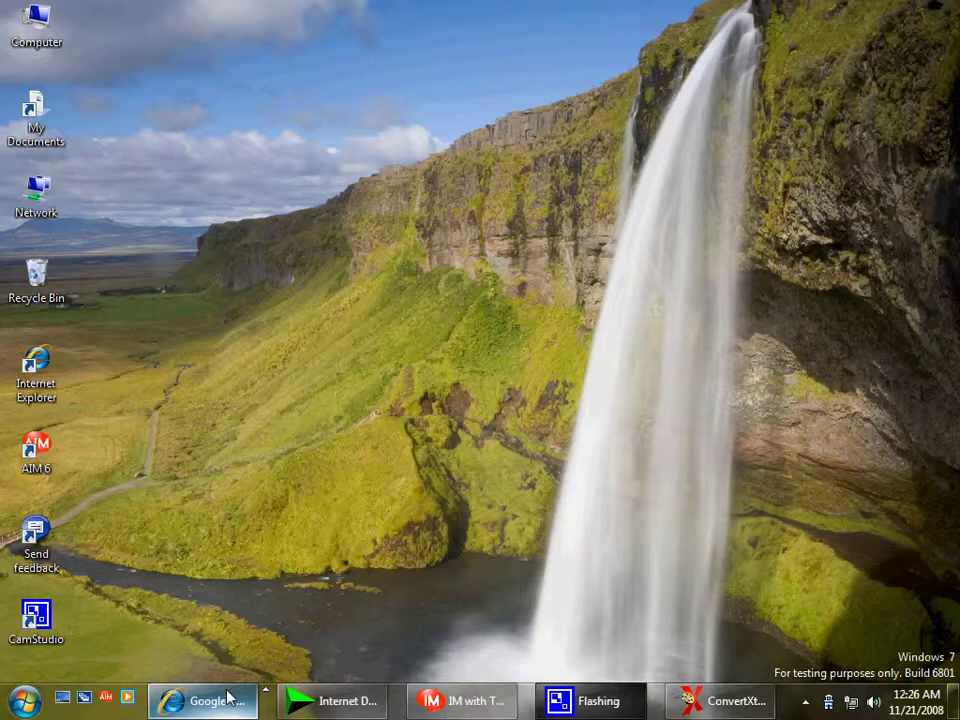
mouse_move(229, 697)
click(475, 594)
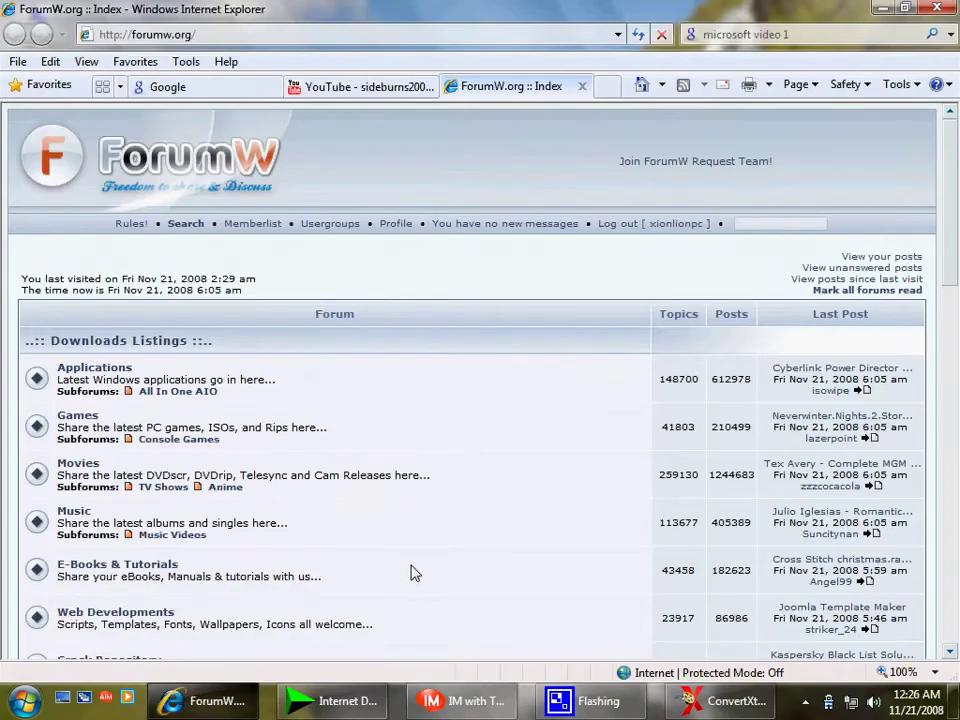
click(215, 701)
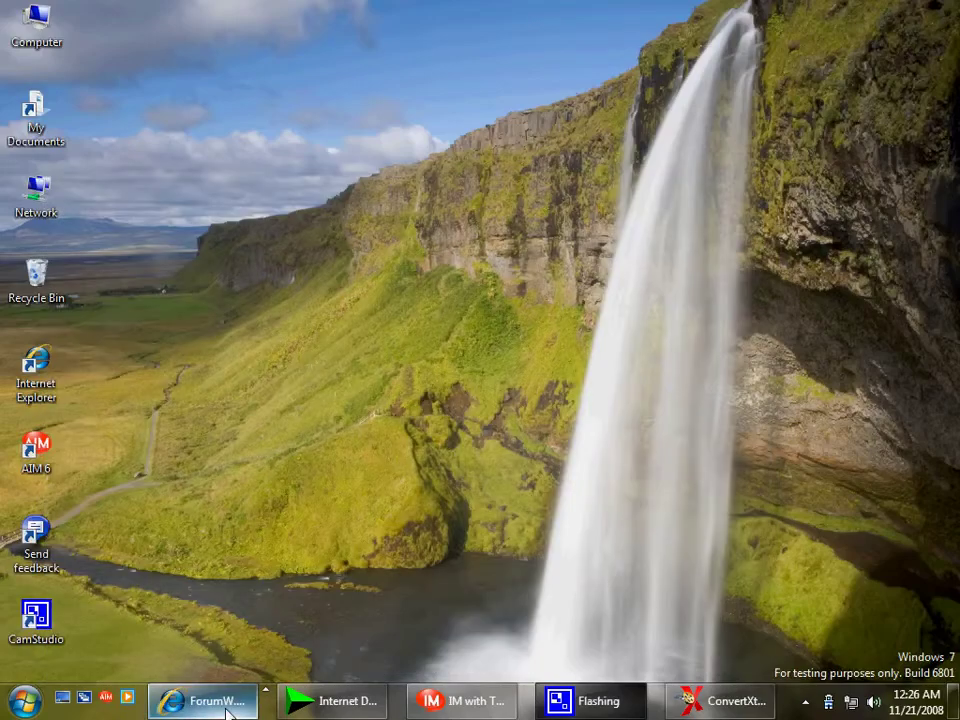
Open Gmail from Internet Explorer's recent history on the taskbar and close its tab again.
drag(215, 701, 237, 503)
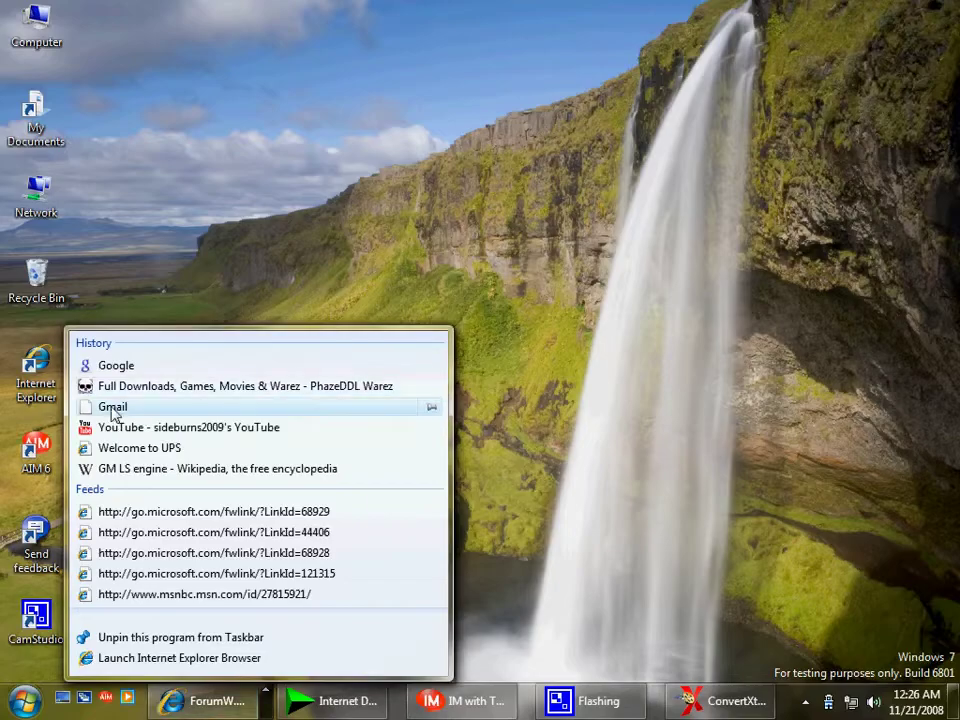
click(86, 408)
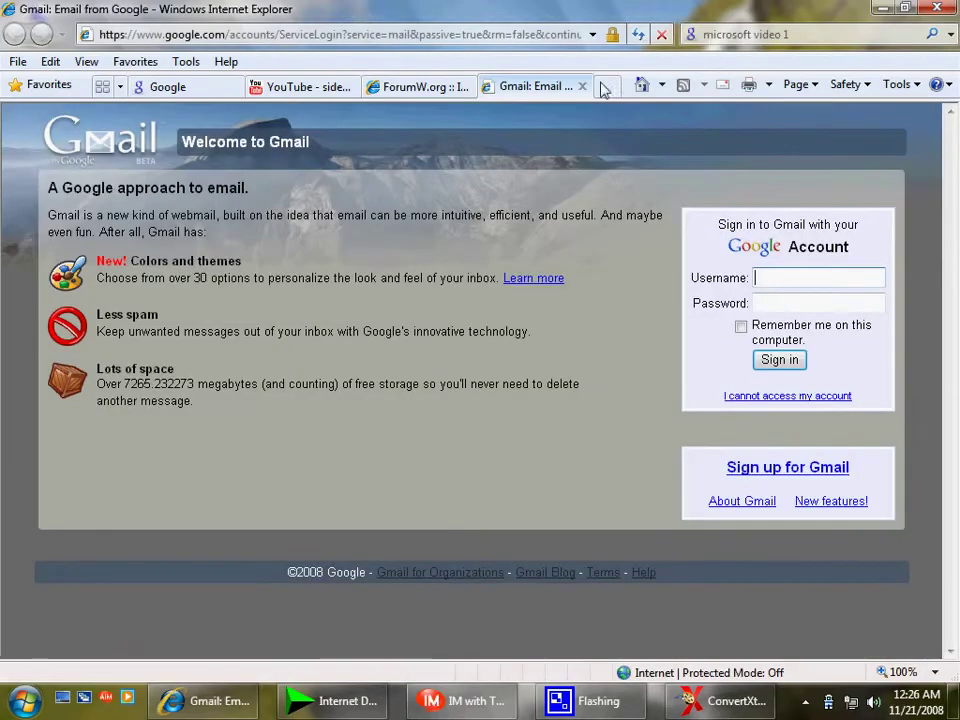
click(582, 87)
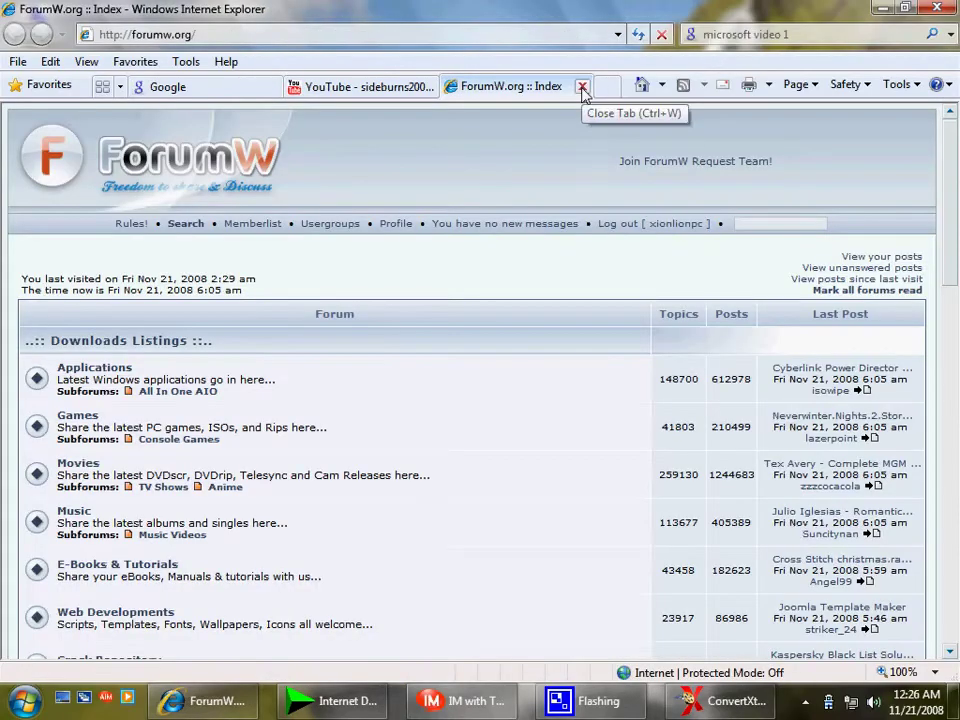
Close Internet Explorer with all its tabs, and close the Internet Download window.
click(938, 8)
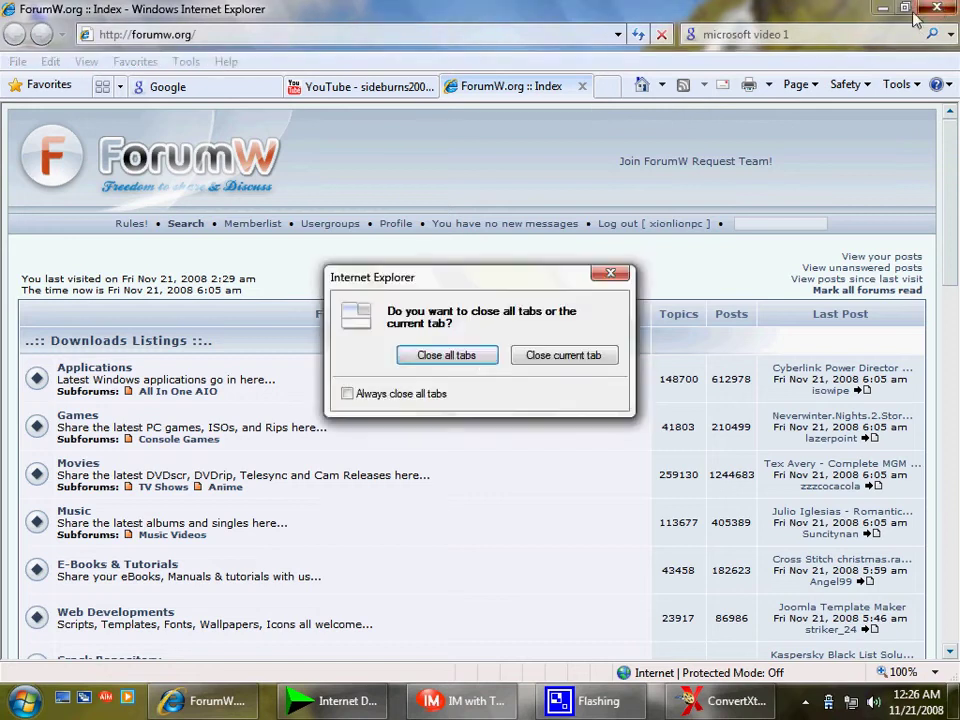
click(476, 358)
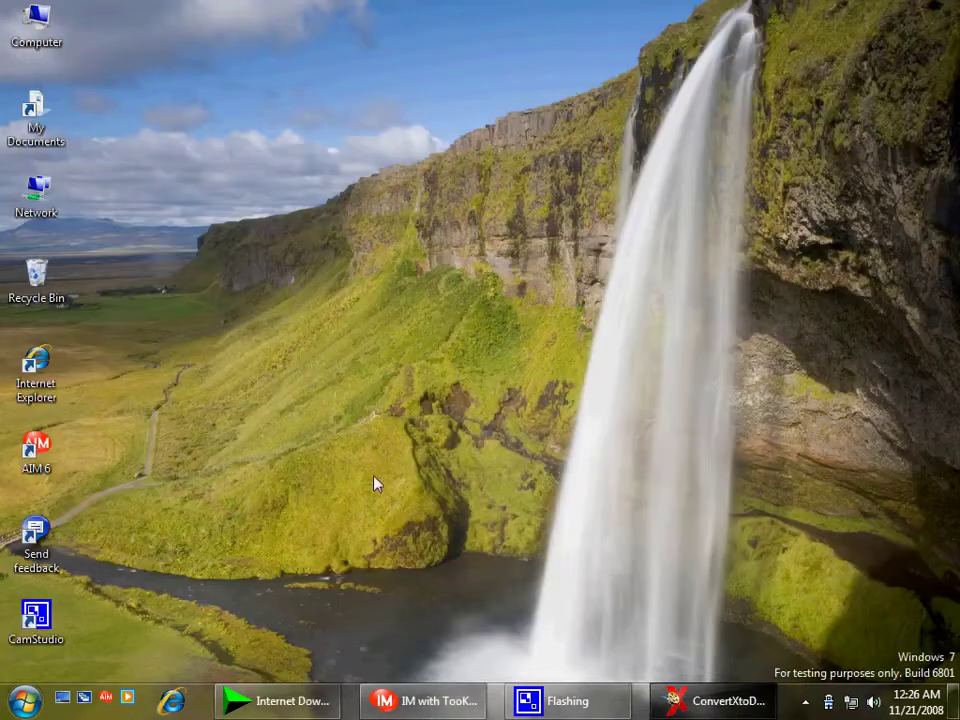
right_click(308, 702)
click(322, 689)
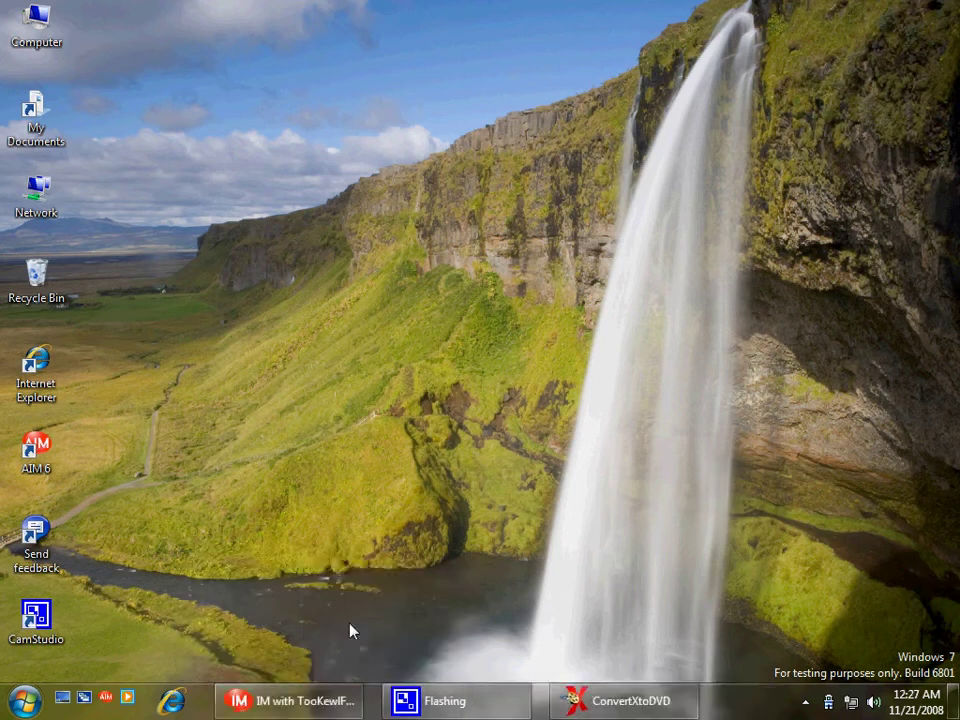
Cycle through the open windows with the window switcher and Flip 3D, and close ConvertXtoDVD.
key(alt+Tab)
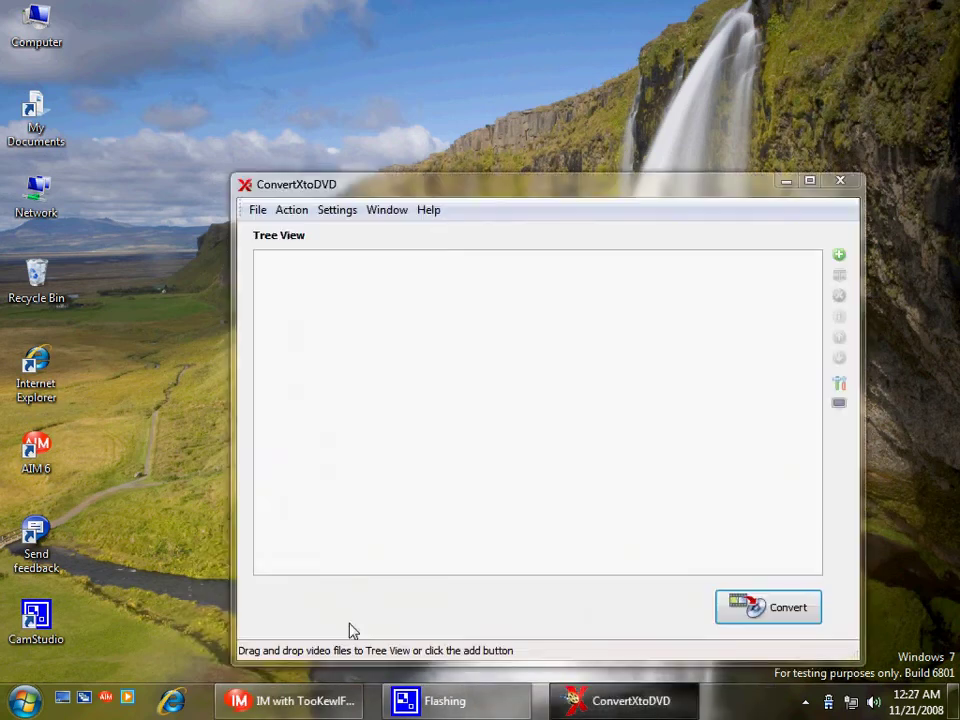
click(785, 183)
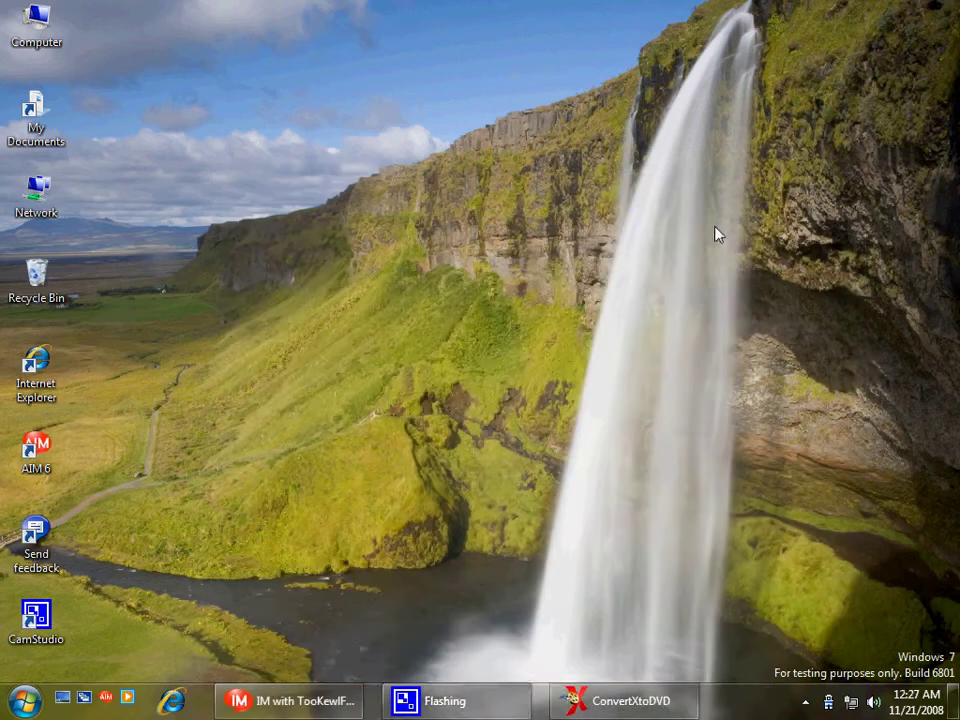
key(super+Tab)
key(super+Tab)
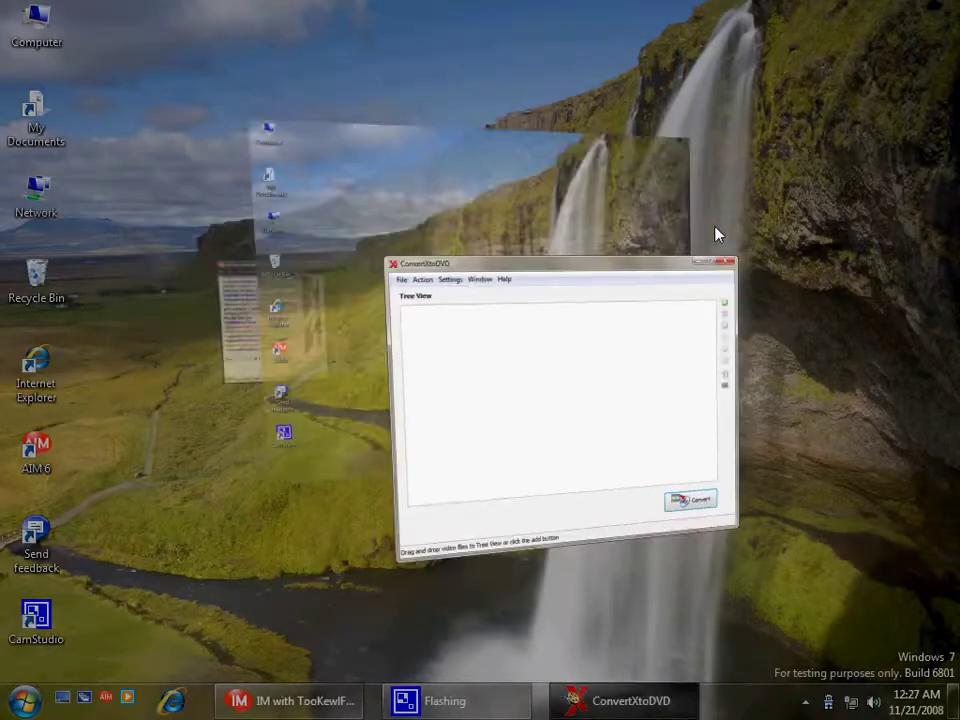
key(alt+F4)
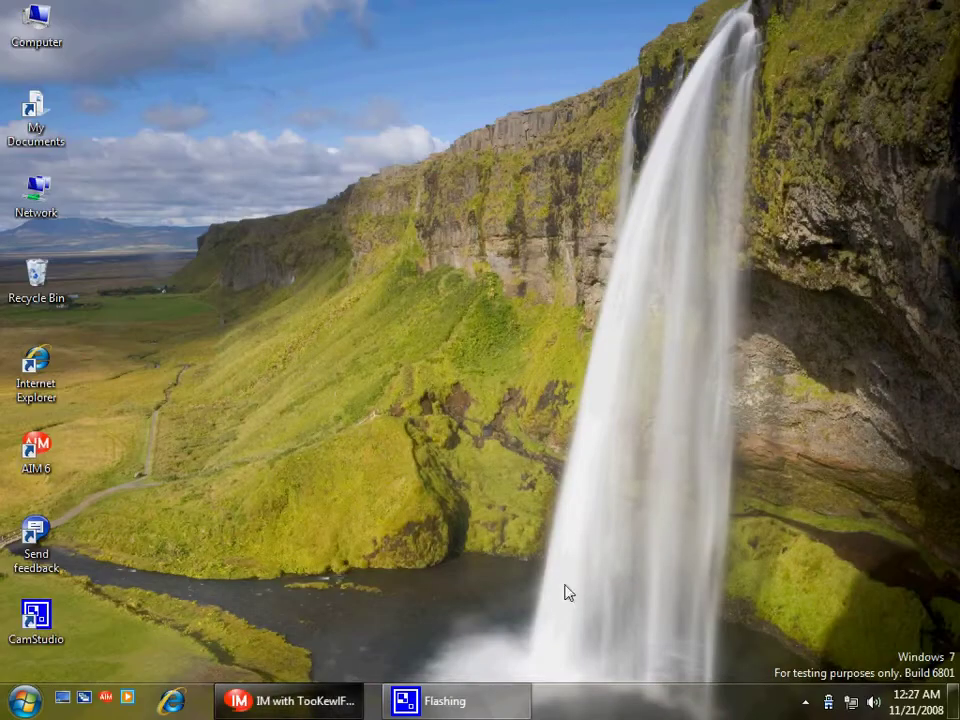
right_click(303, 713)
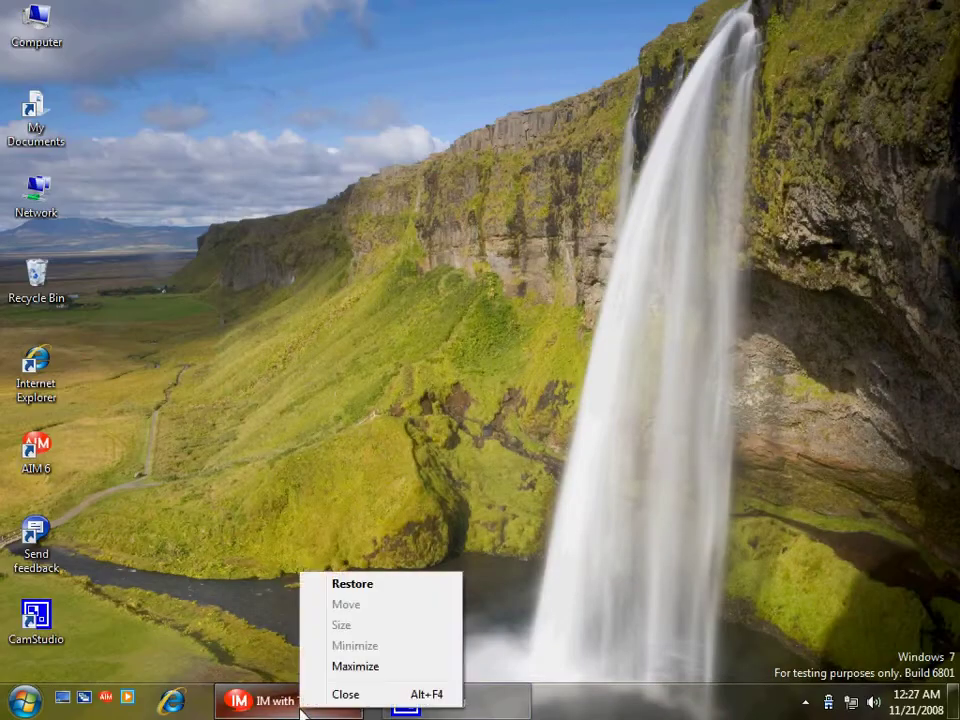
click(252, 652)
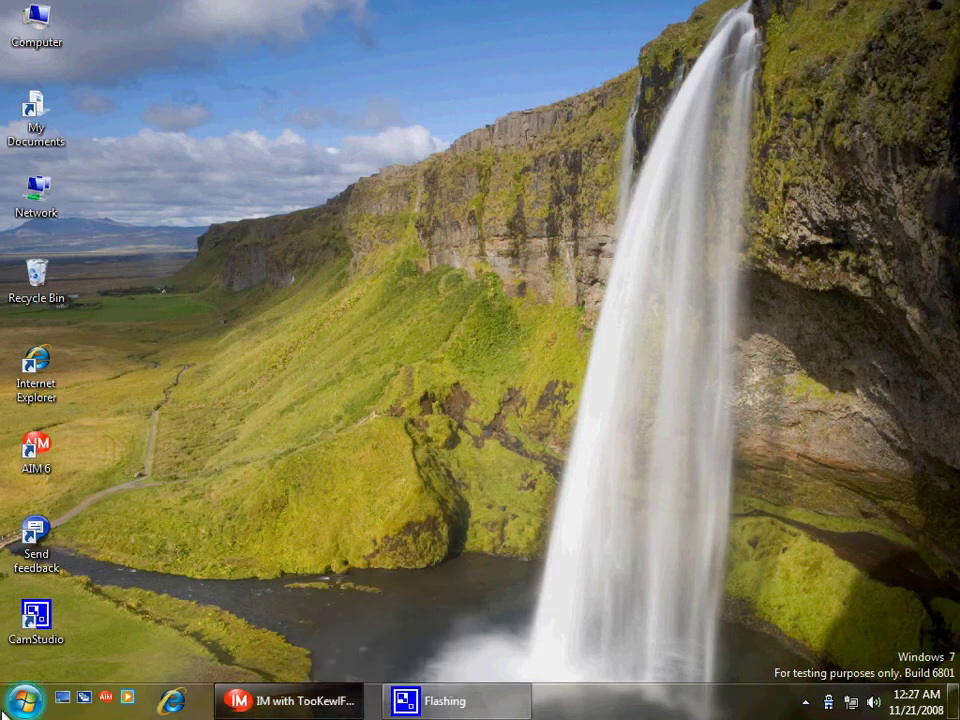
View Windows Media Player maximized in its library and Now Playing modes, and close the player.
click(129, 698)
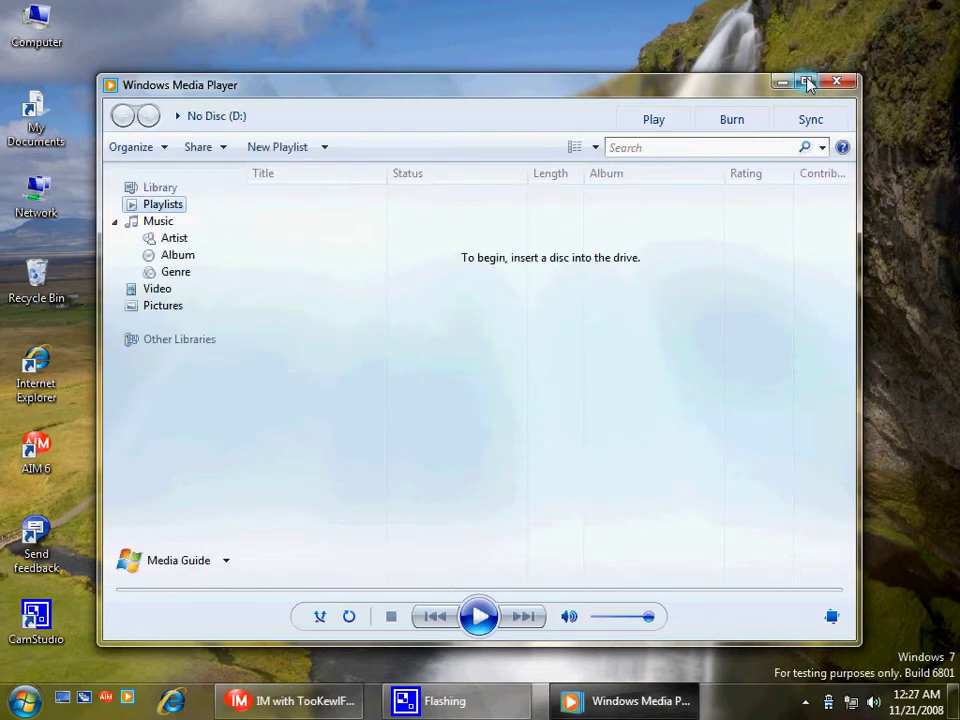
click(805, 81)
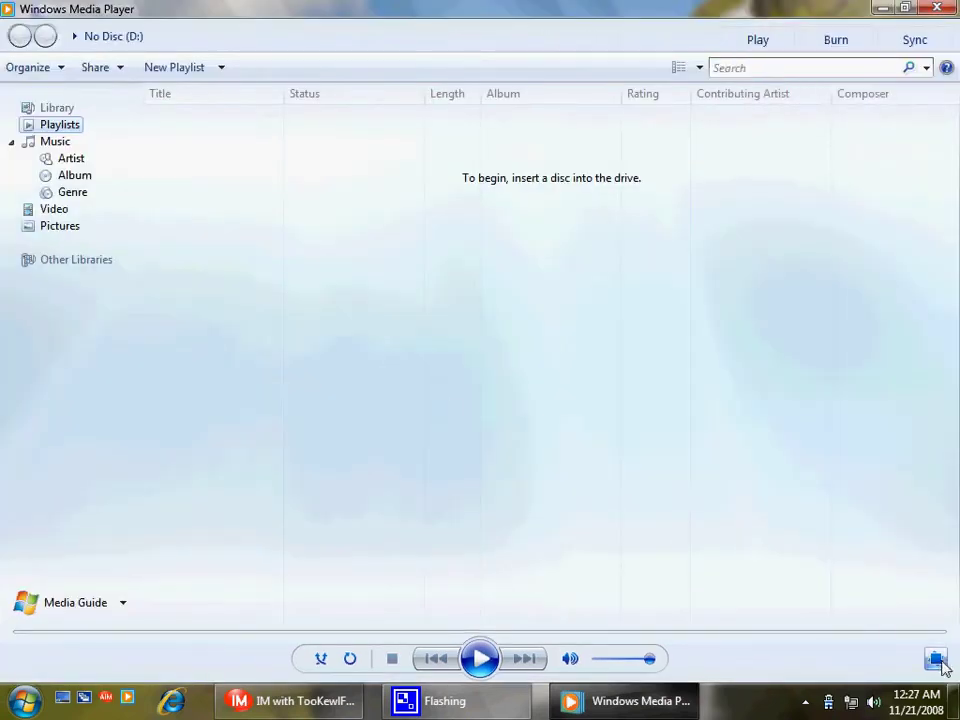
click(936, 659)
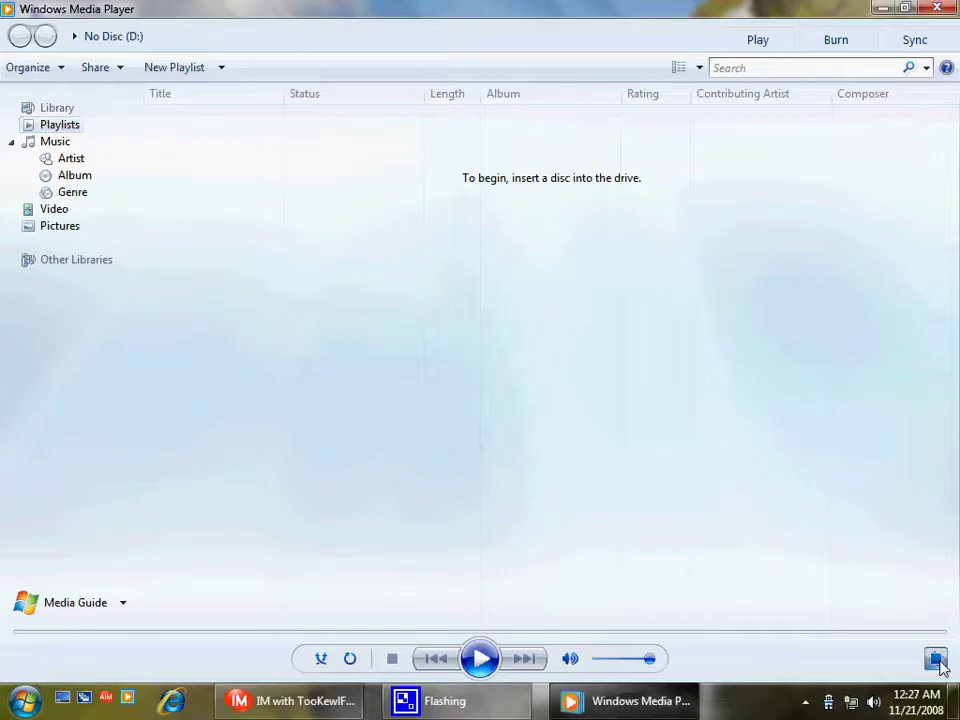
click(623, 206)
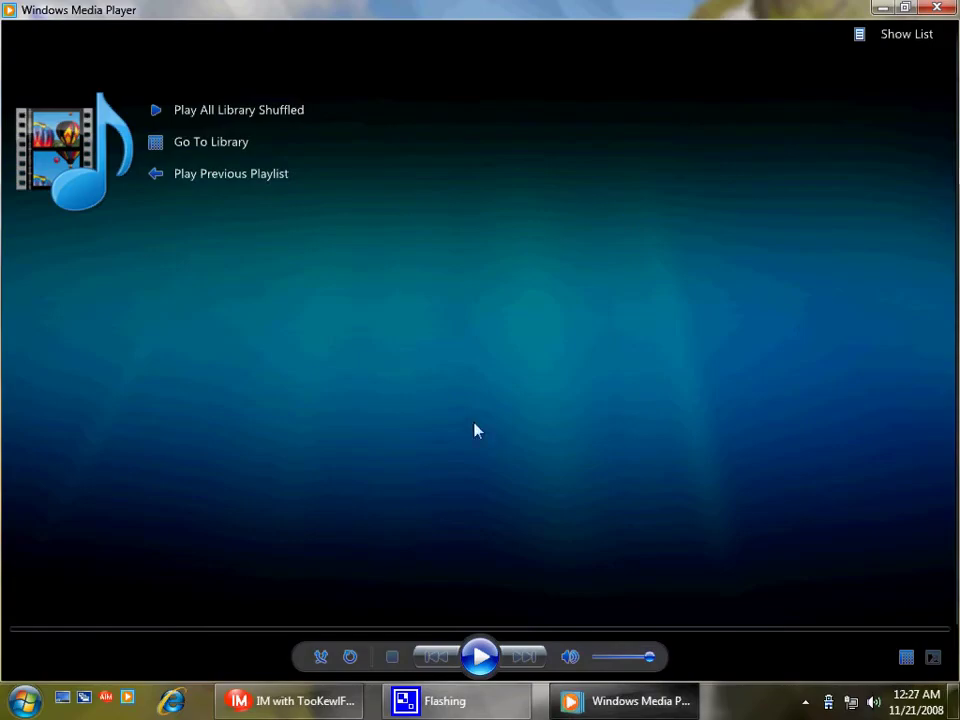
click(937, 8)
Open the desktop's Personalization settings and apply the Nature theme, checking how it looks on the desktop.
right_click(337, 316)
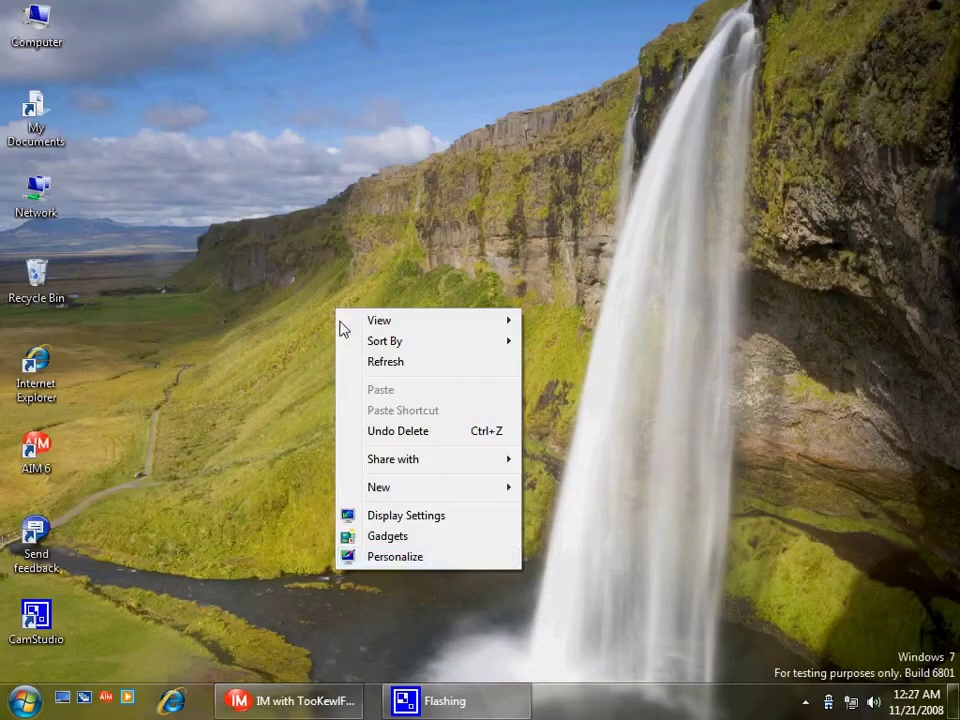
click(434, 557)
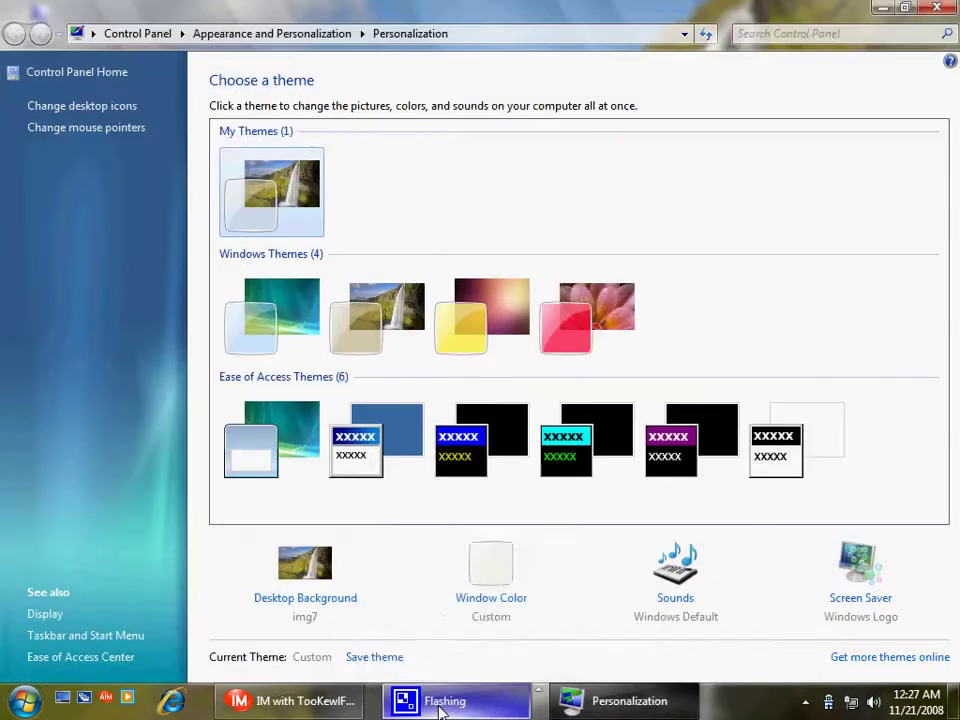
mouse_move(440, 708)
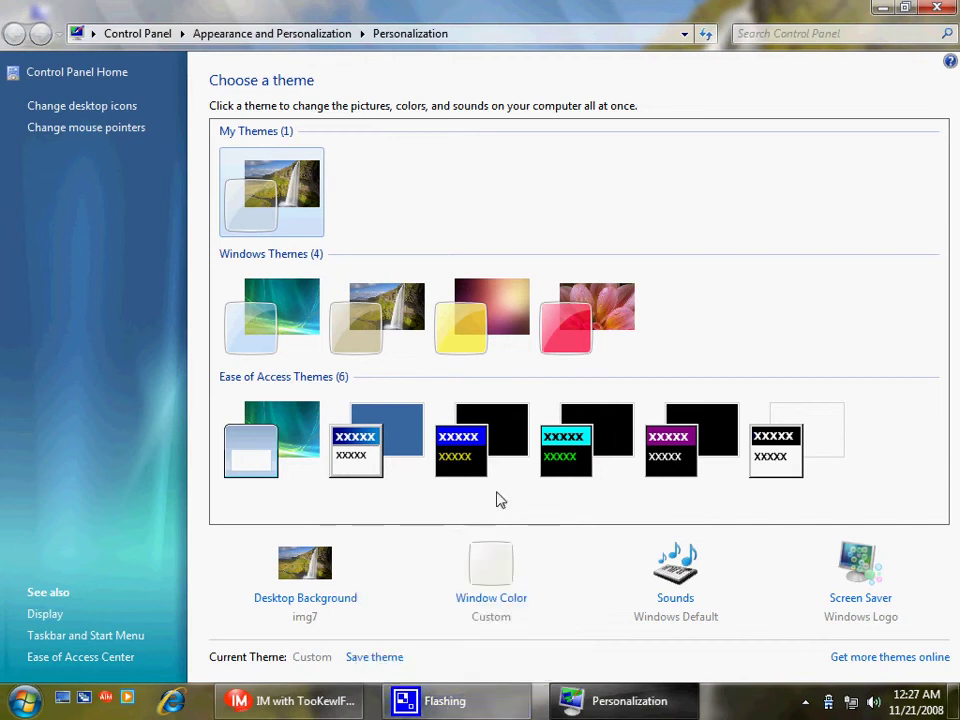
click(609, 311)
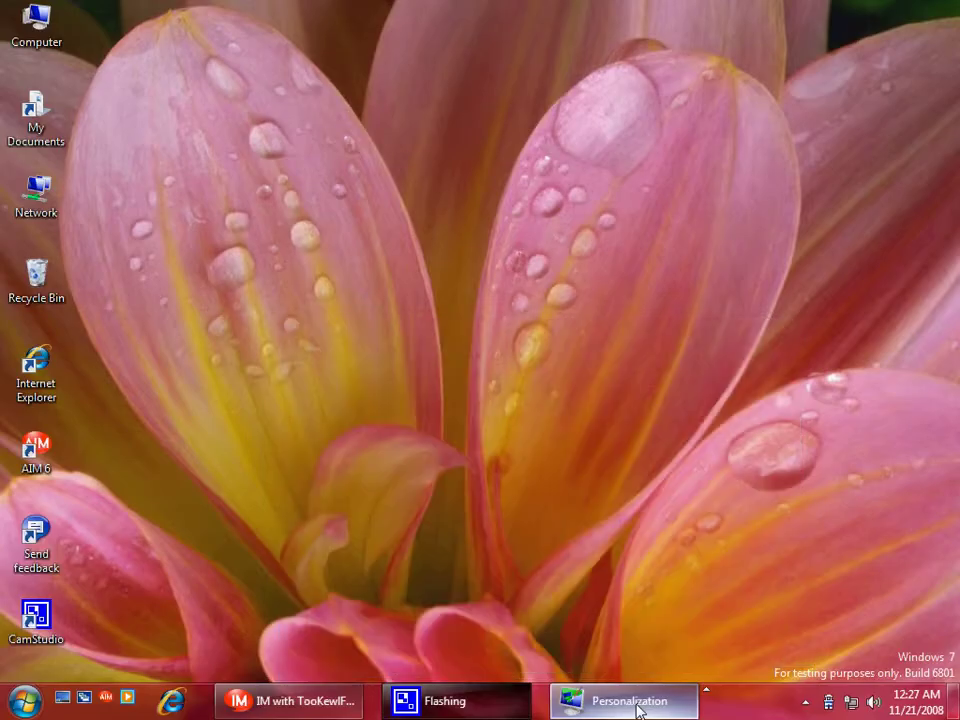
click(636, 709)
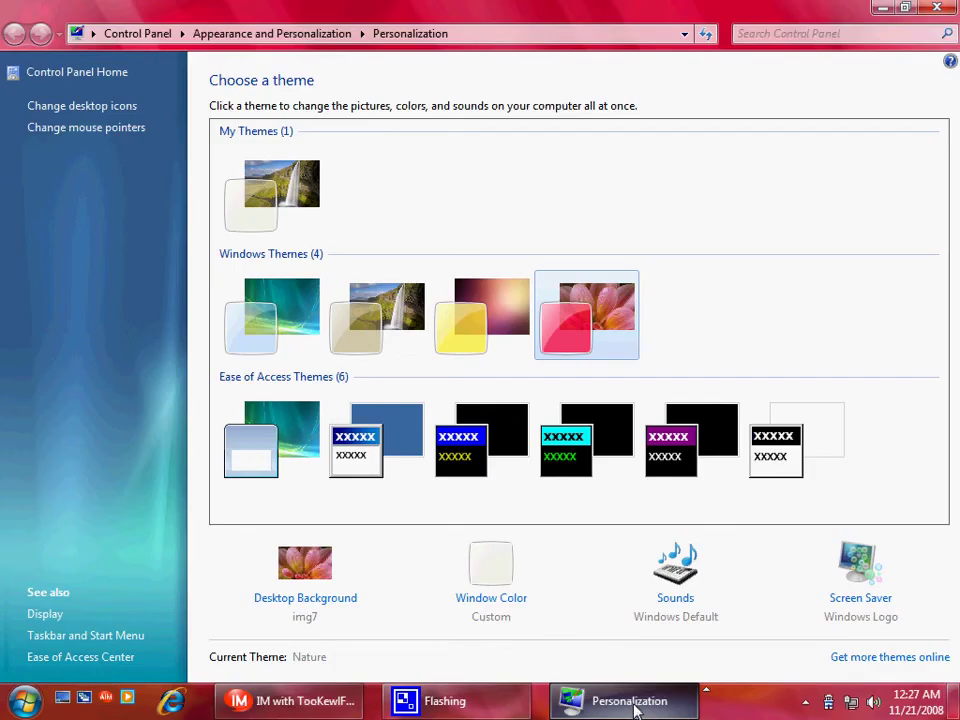
Apply the Light Auras theme and check its background on the desktop.
click(486, 322)
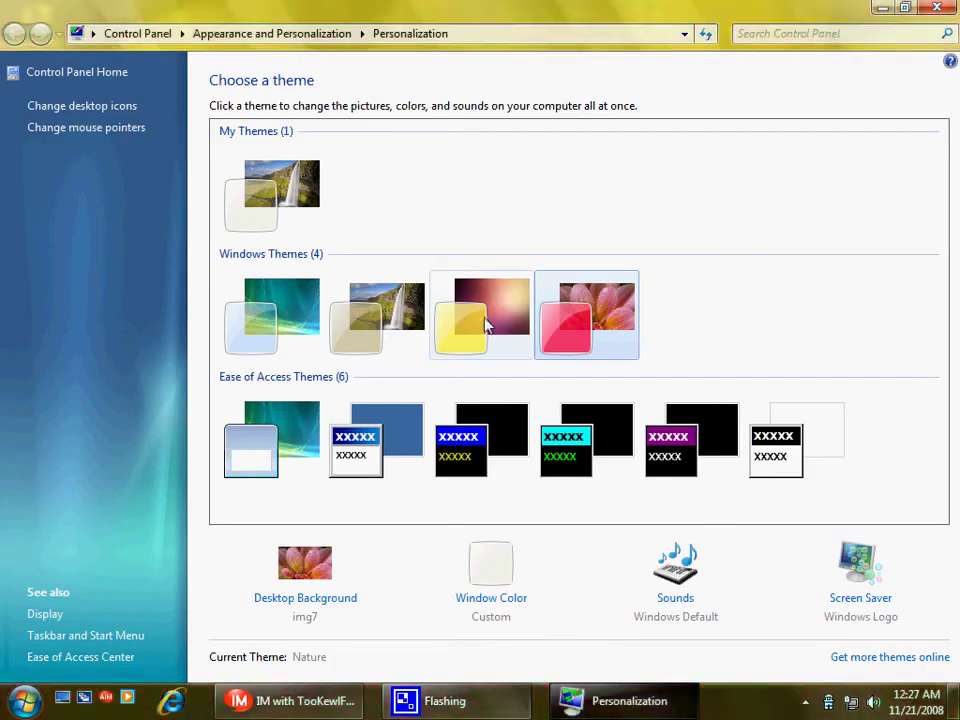
click(606, 710)
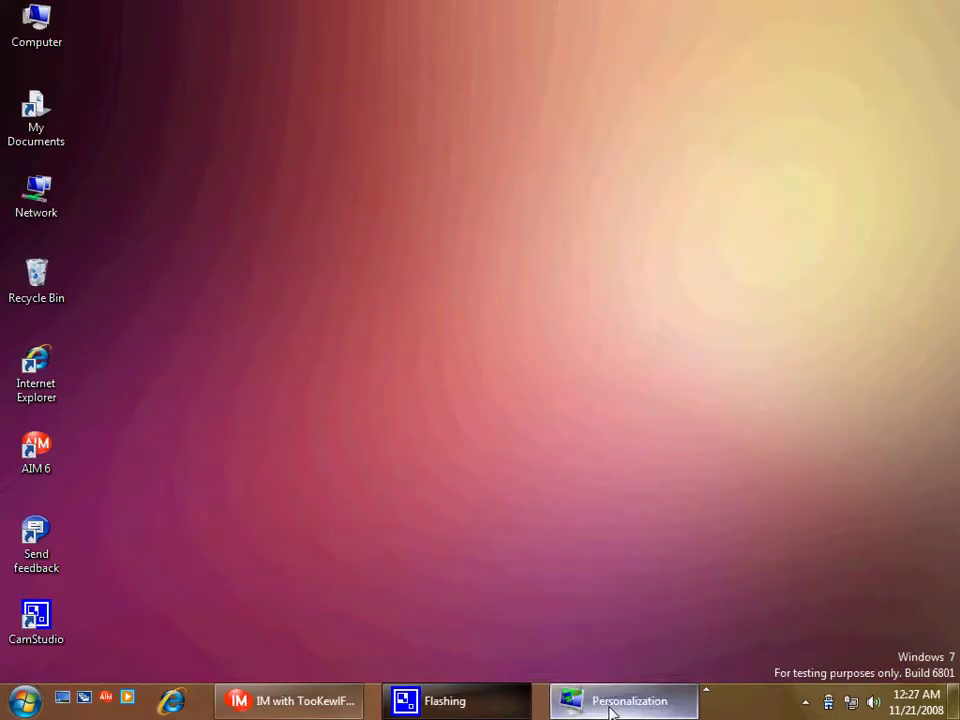
click(612, 709)
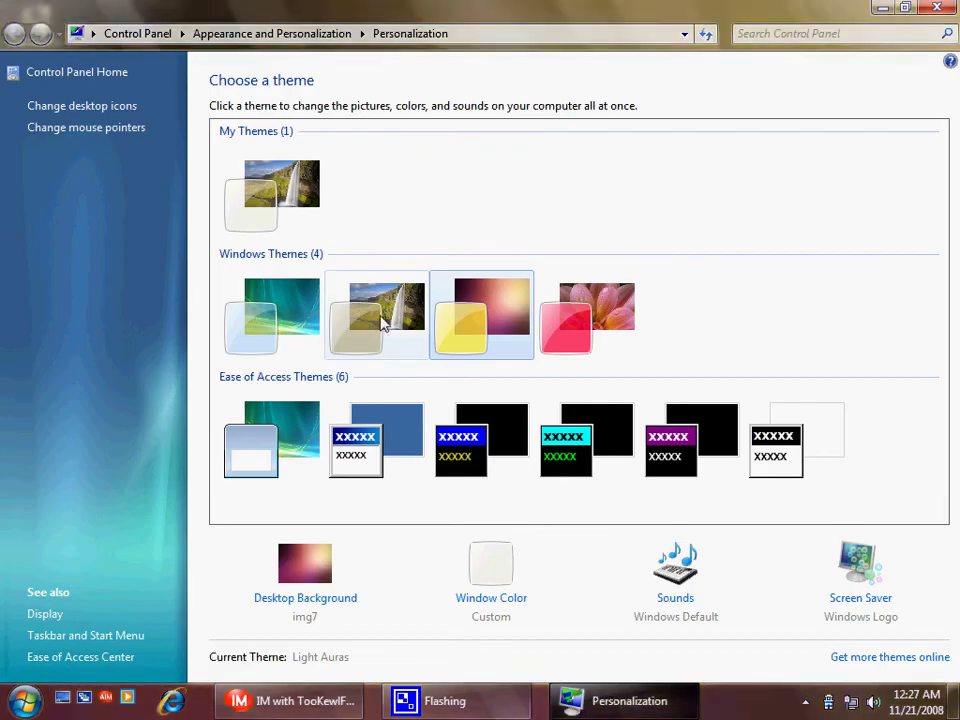
Apply the Landscape theme and check its background on the desktop.
click(955, 705)
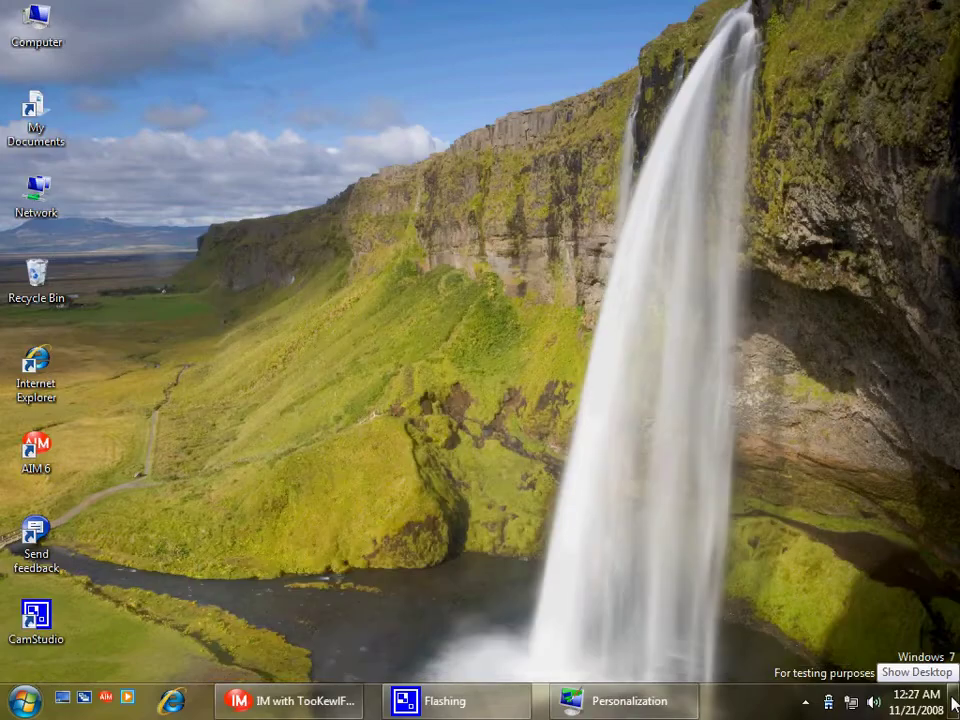
click(955, 705)
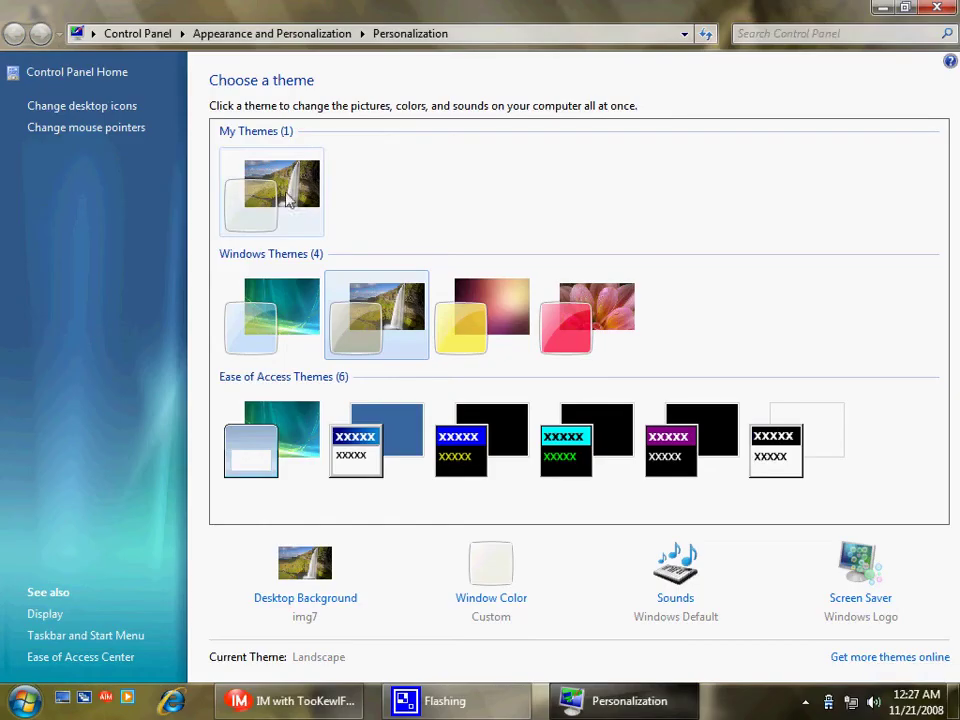
Open the window color settings and try raising the color intensity.
click(493, 578)
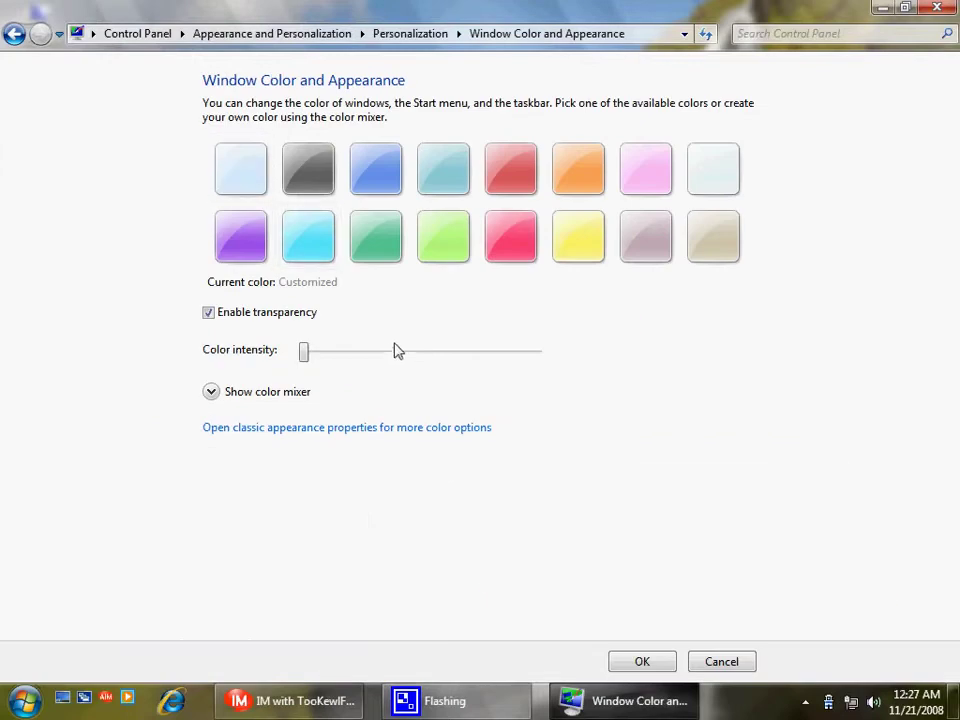
drag(392, 355, 574, 366)
Try all the preset window colors in order, from Default to Pewter, leaving Pewter selected.
click(246, 178)
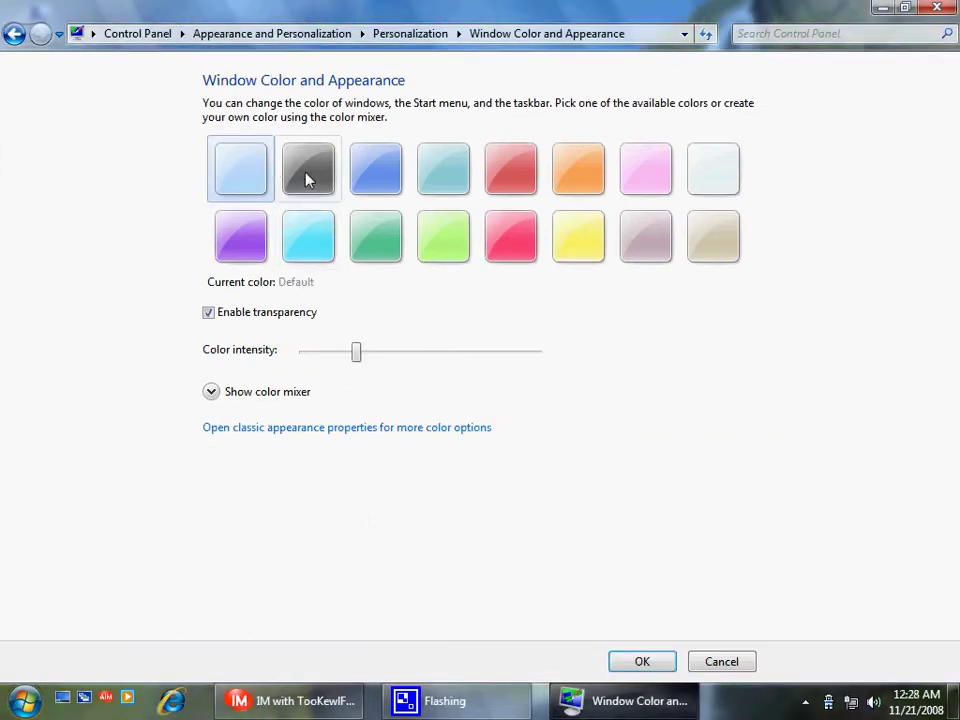
click(317, 176)
click(365, 179)
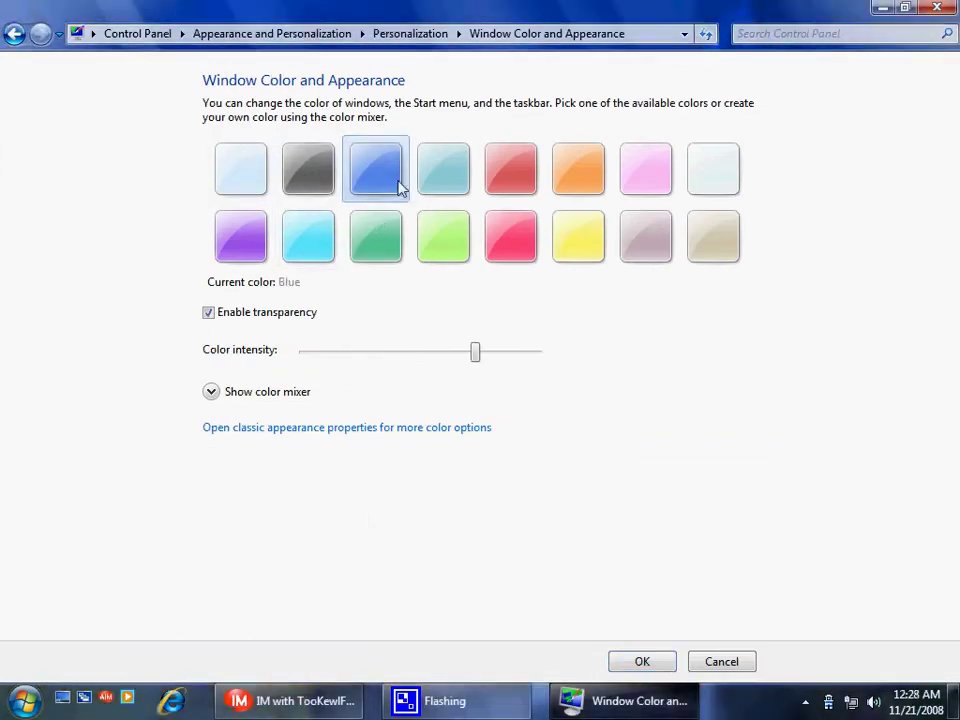
click(443, 176)
click(510, 178)
click(580, 182)
click(648, 182)
click(721, 187)
click(255, 240)
click(321, 249)
click(385, 248)
click(445, 250)
click(511, 252)
click(582, 252)
click(649, 250)
click(715, 255)
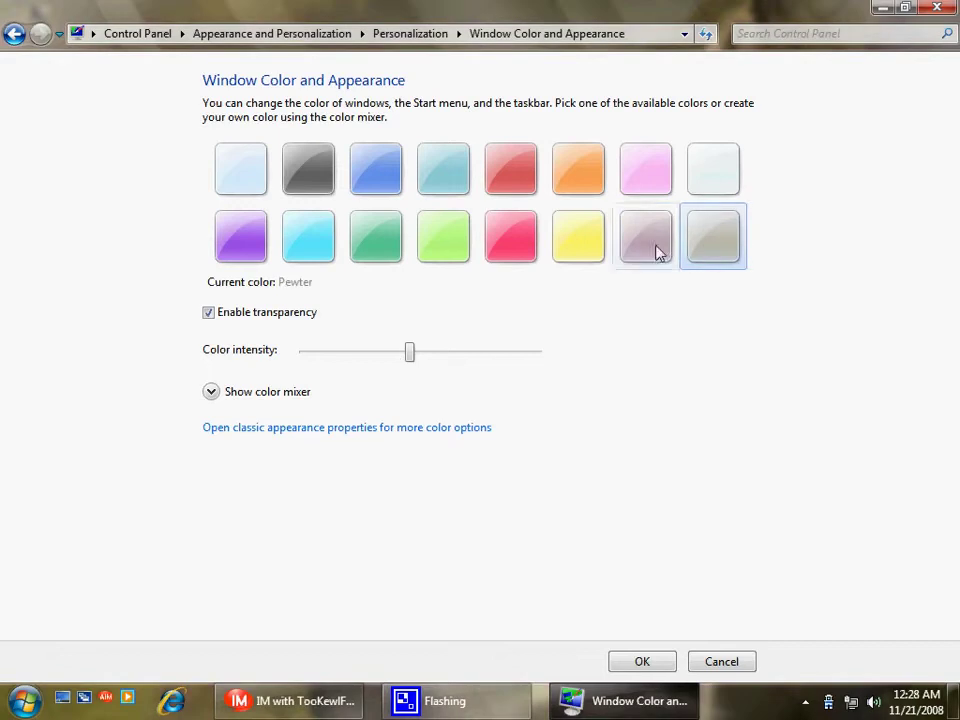
Choose the Default window color, lower the color intensity to its minimum, and return to the Personalization page.
click(237, 171)
drag(356, 351, 225, 344)
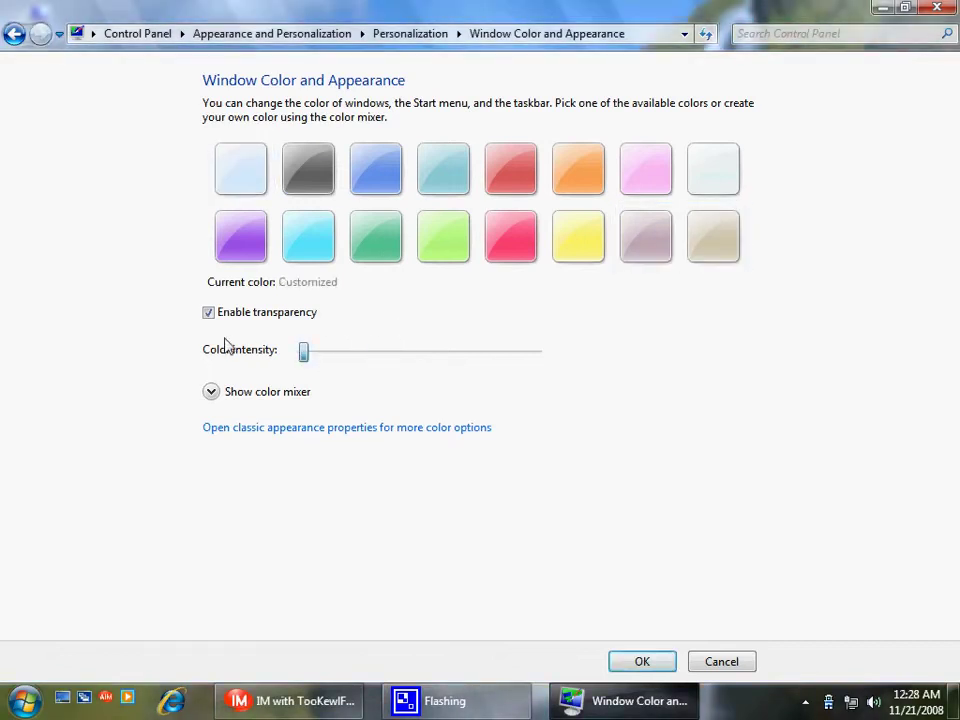
double_click(613, 8)
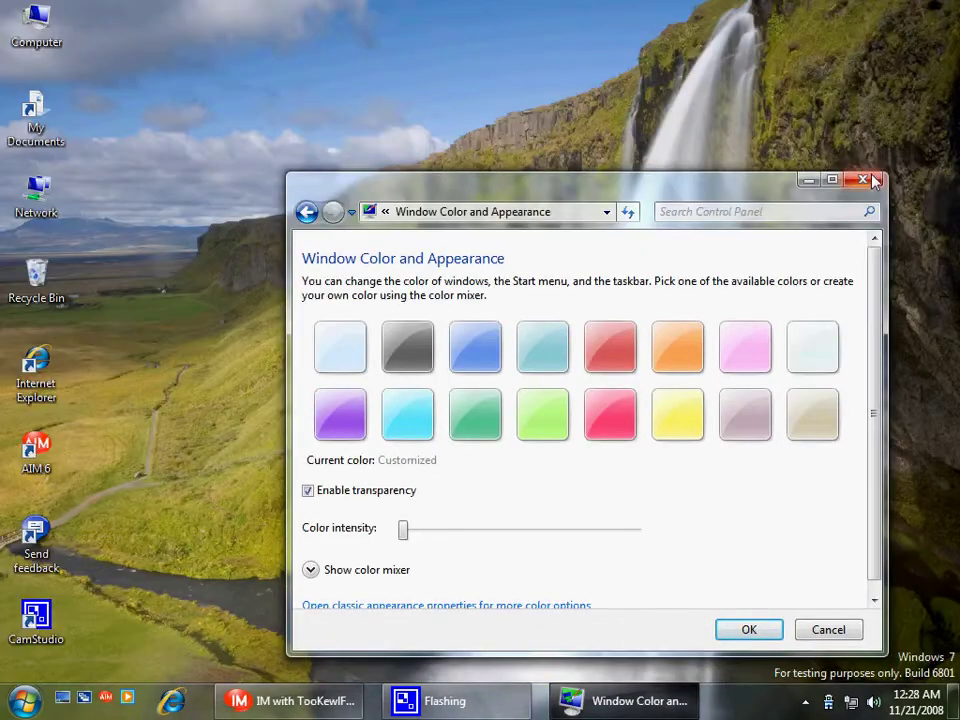
click(310, 214)
Preview the Windows Logo screen saver, accept the screen saver settings, and close the Personalization window.
click(827, 556)
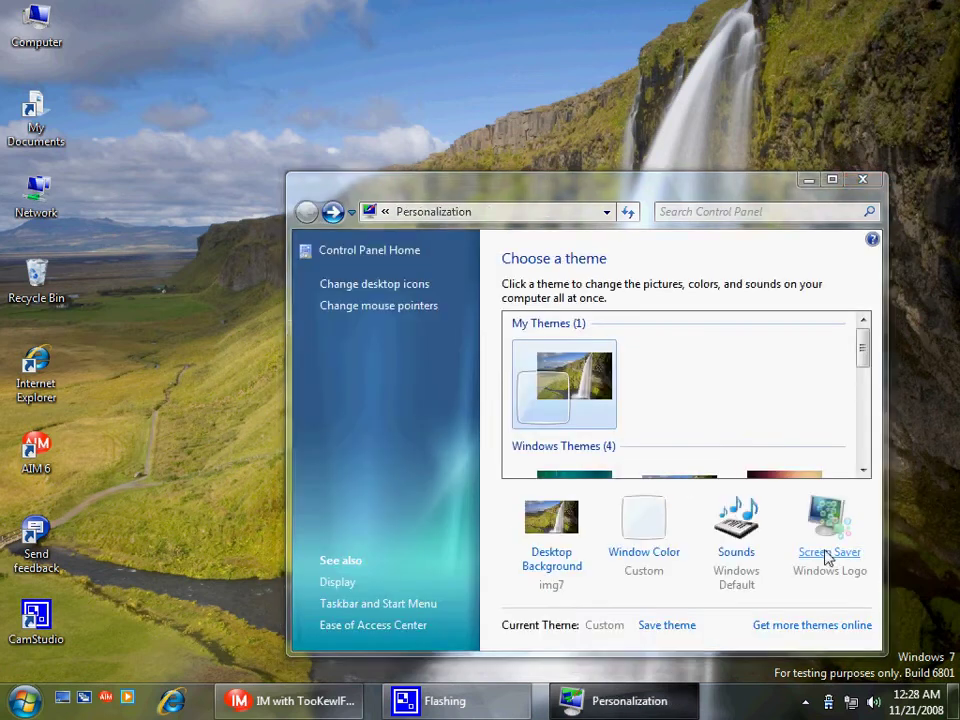
click(434, 357)
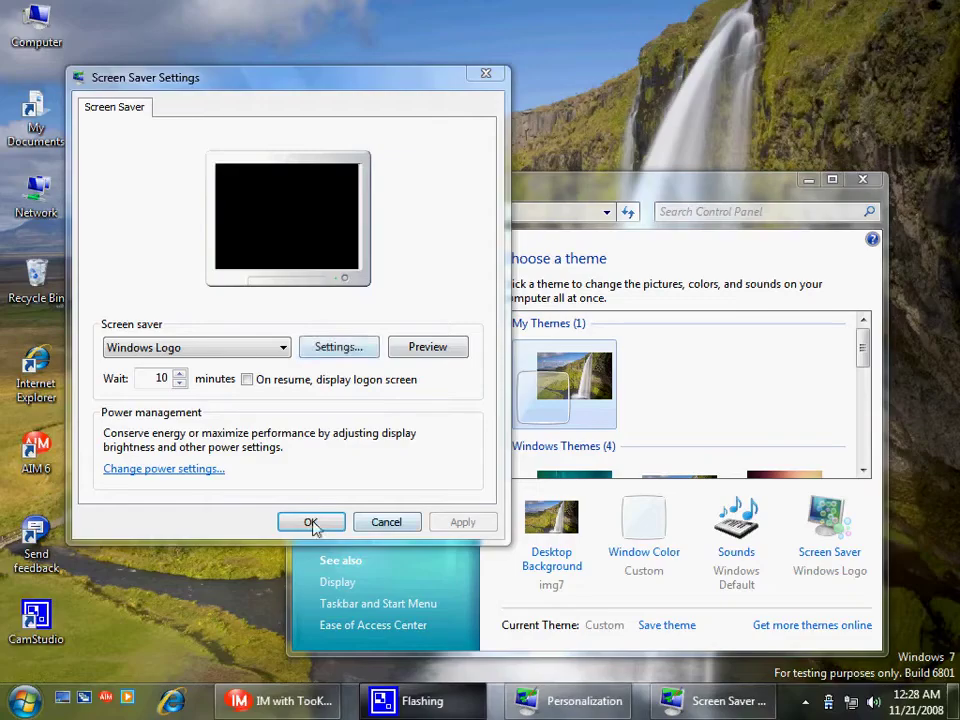
click(330, 524)
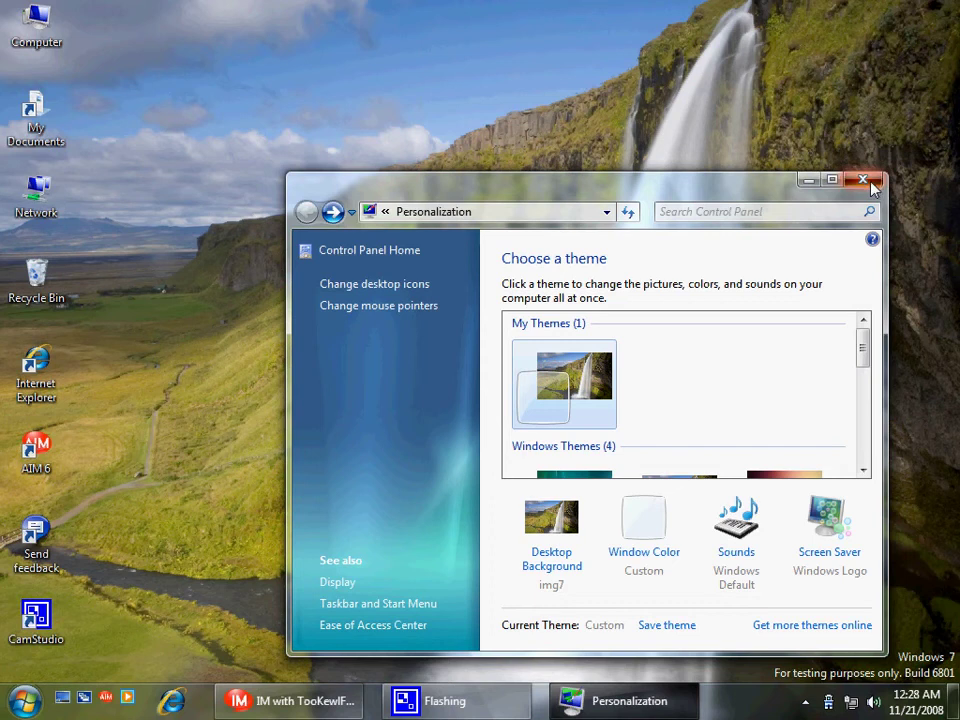
click(864, 181)
Run winver to view the Windows version information, and dismiss it.
click(24, 700)
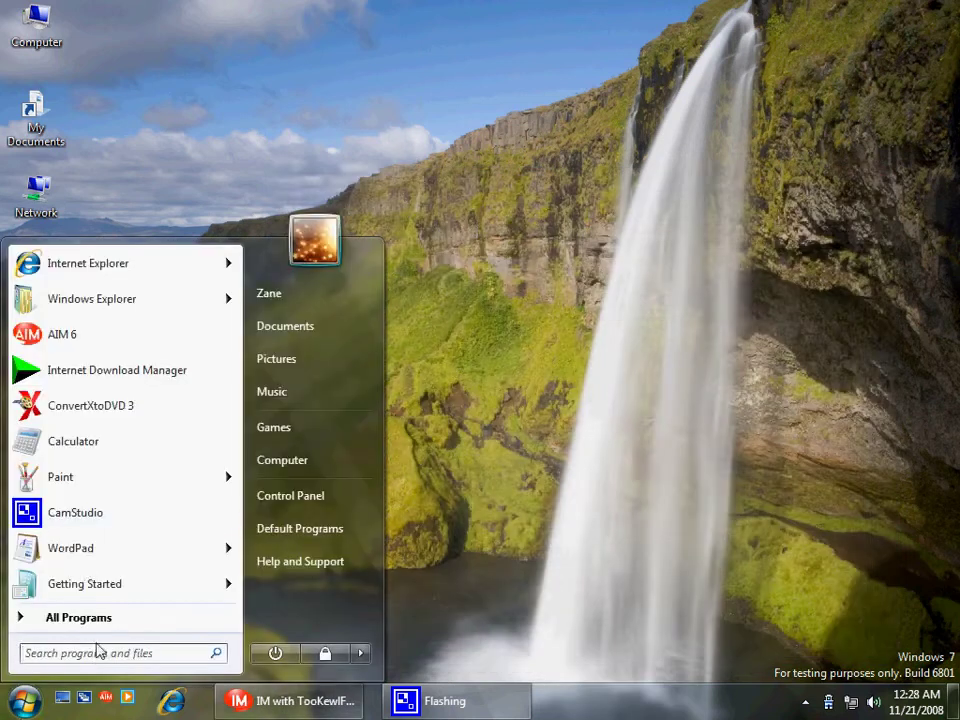
text(winver)
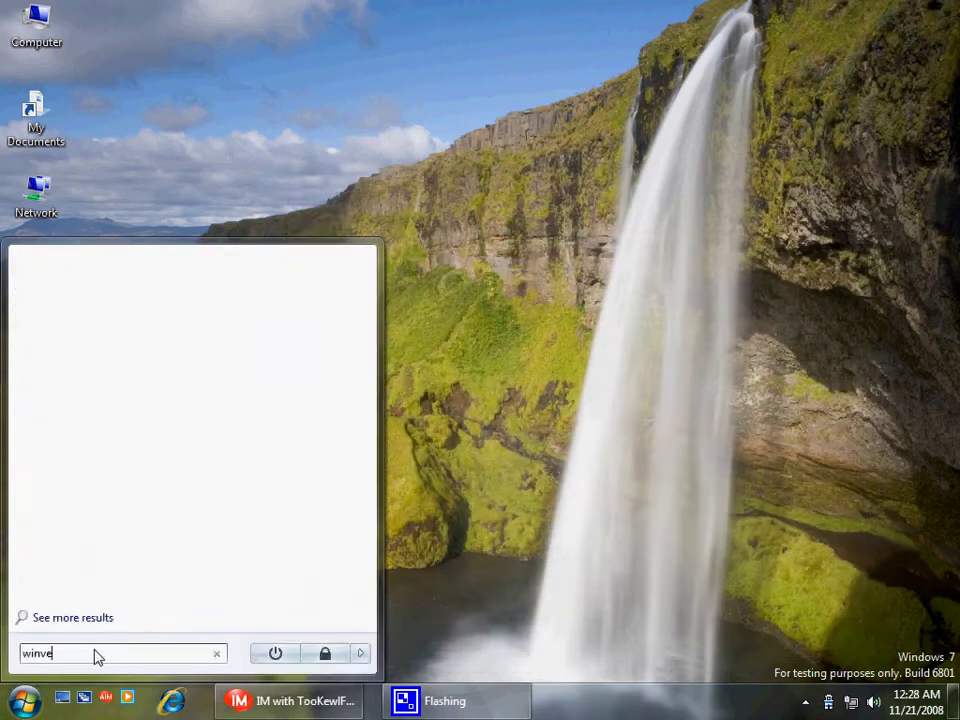
key(Return)
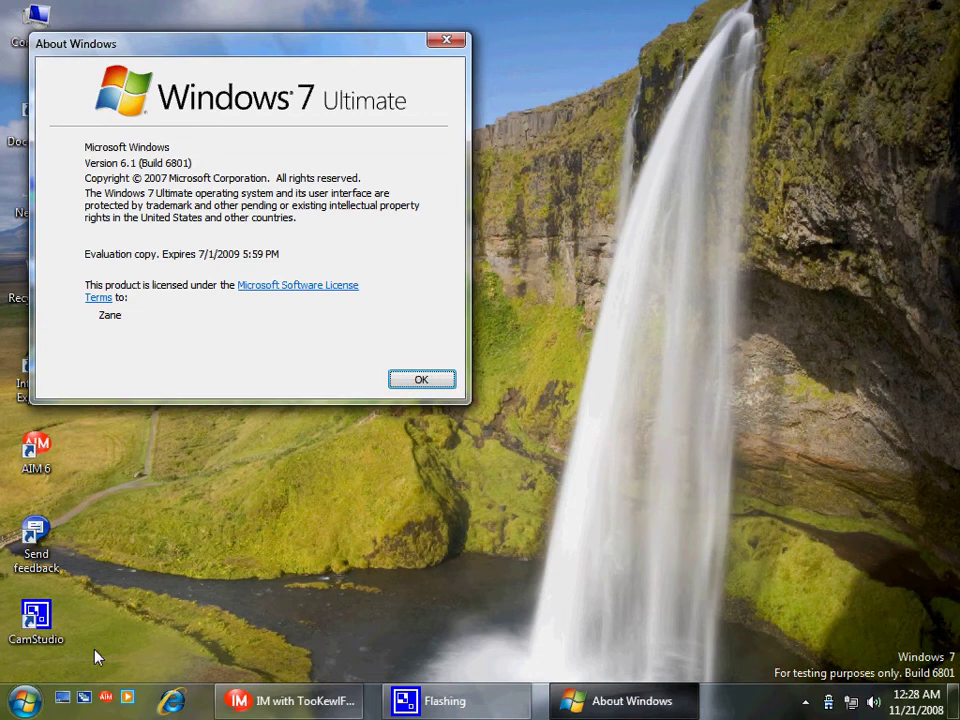
click(421, 380)
Open Paint, look through its ribbon, recent images and About Paint information, and close the program.
key(super)
key(super)
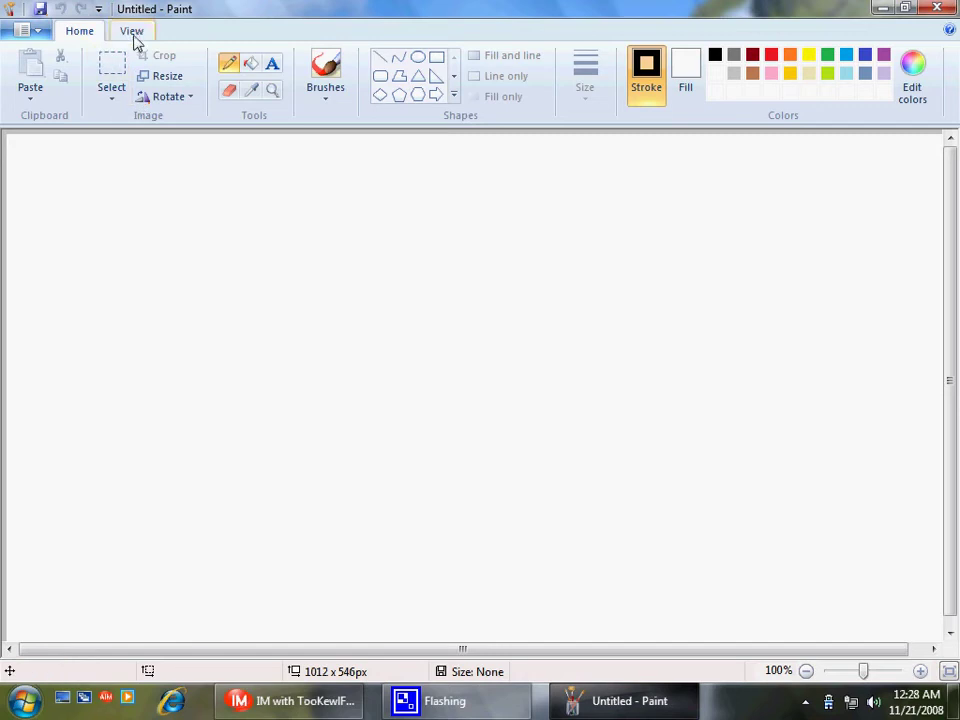
click(132, 33)
click(81, 33)
click(33, 31)
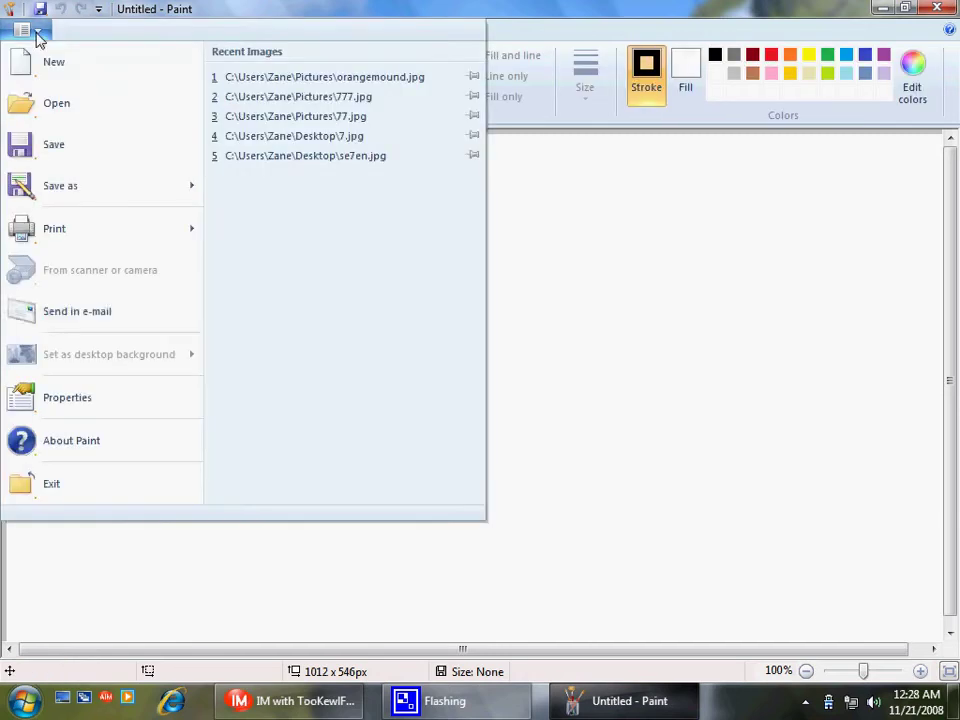
click(91, 444)
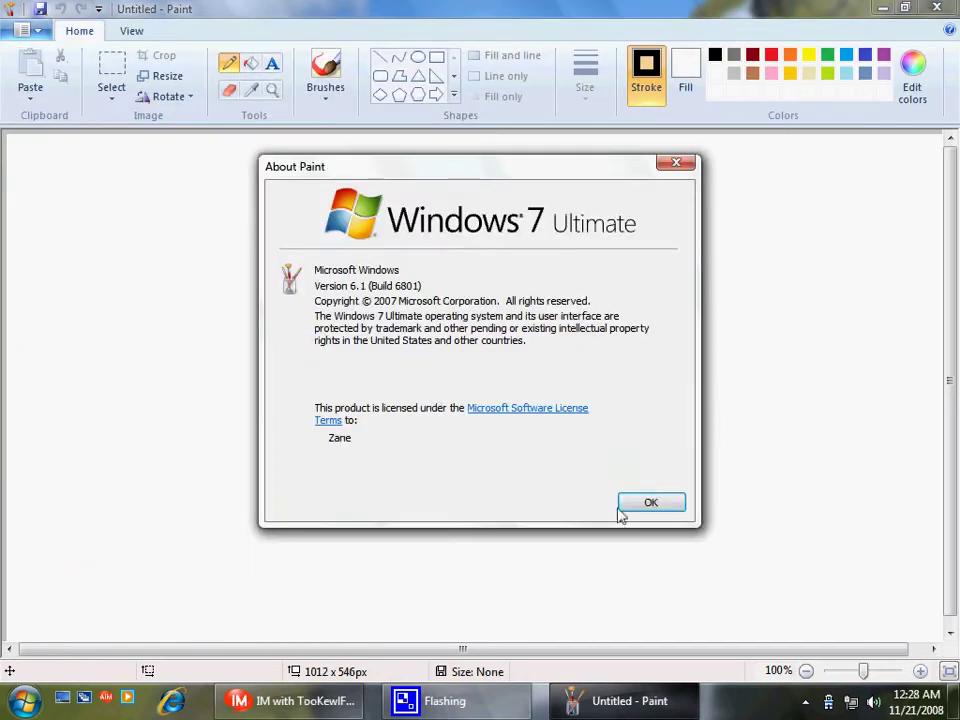
click(665, 510)
click(937, 7)
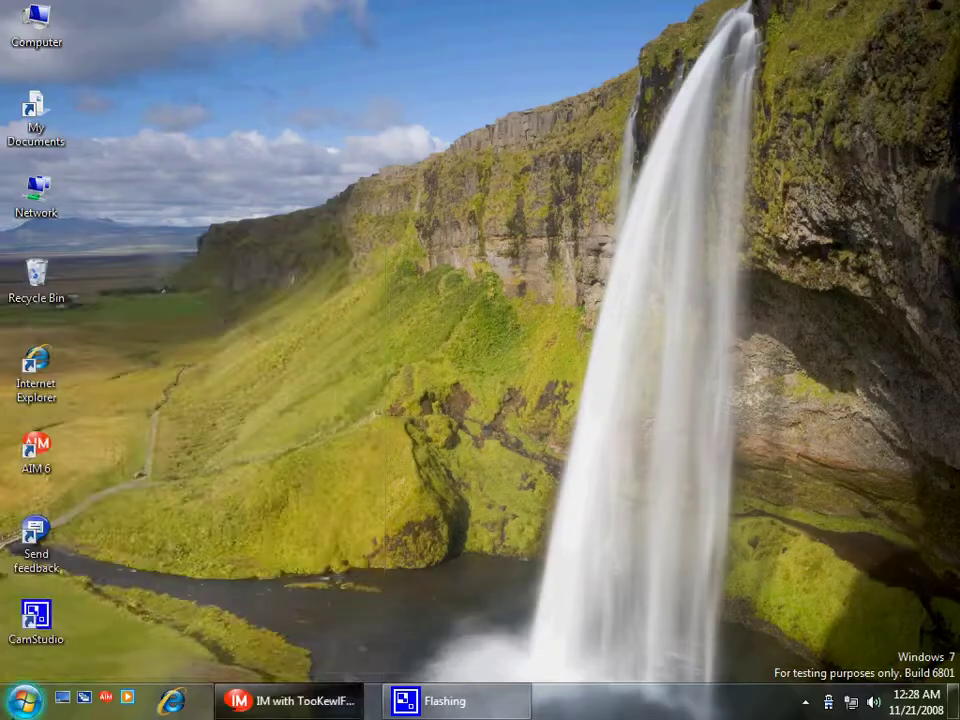
Open WordPad, maximize it, look at its file commands and recent documents, and exit the program.
click(24, 700)
click(62, 560)
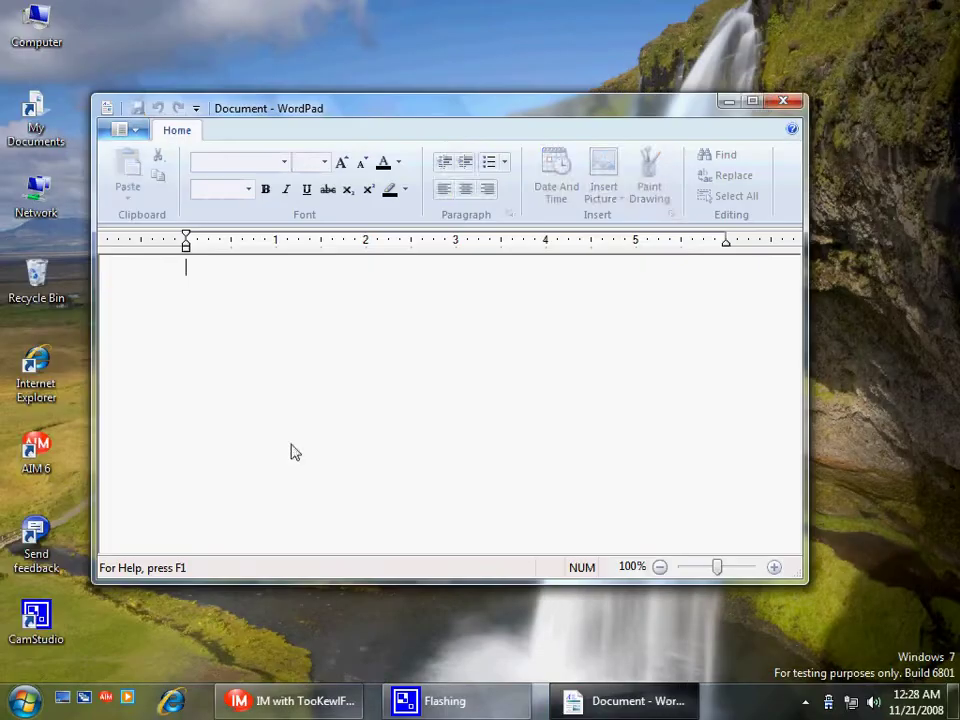
click(752, 101)
click(22, 30)
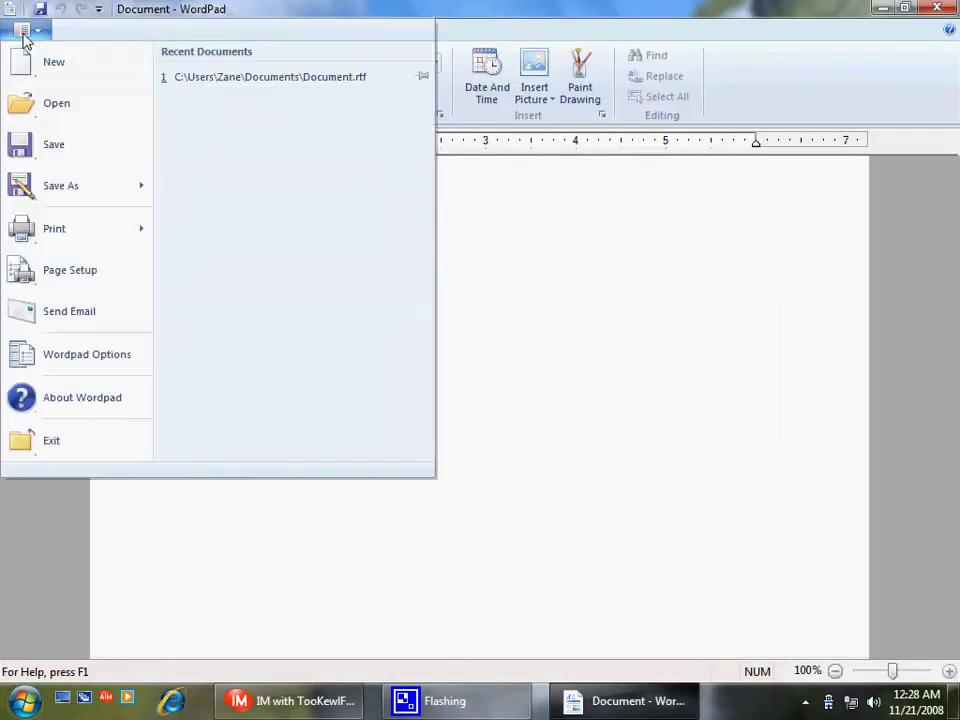
click(90, 437)
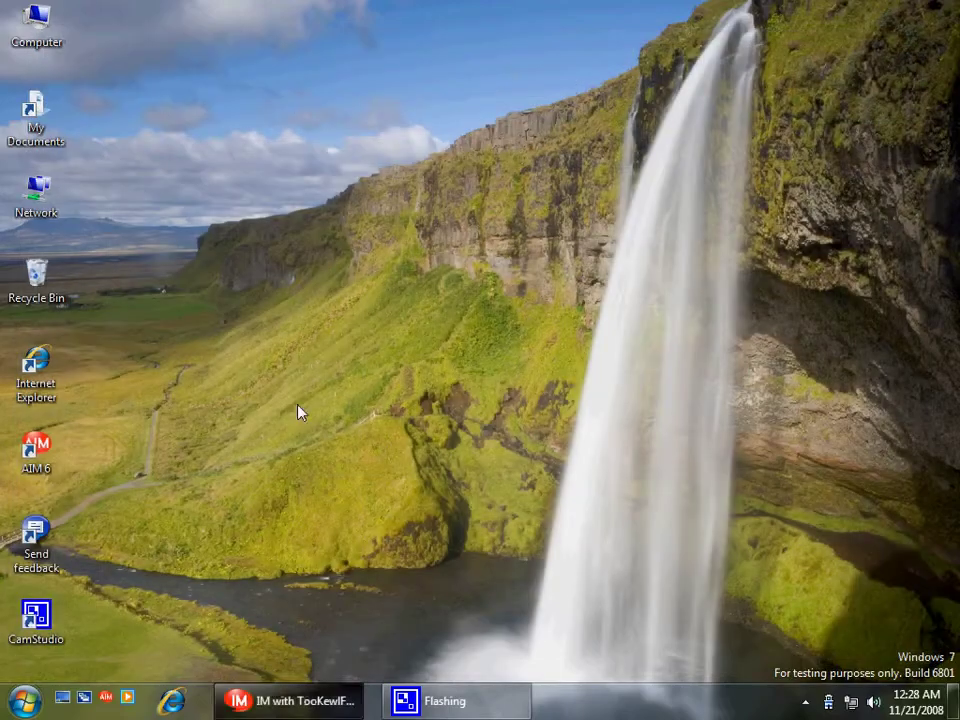
Launch Internet Explorer from its pinned taskbar icon, close it, and unpin it from the taskbar.
right_click(175, 705)
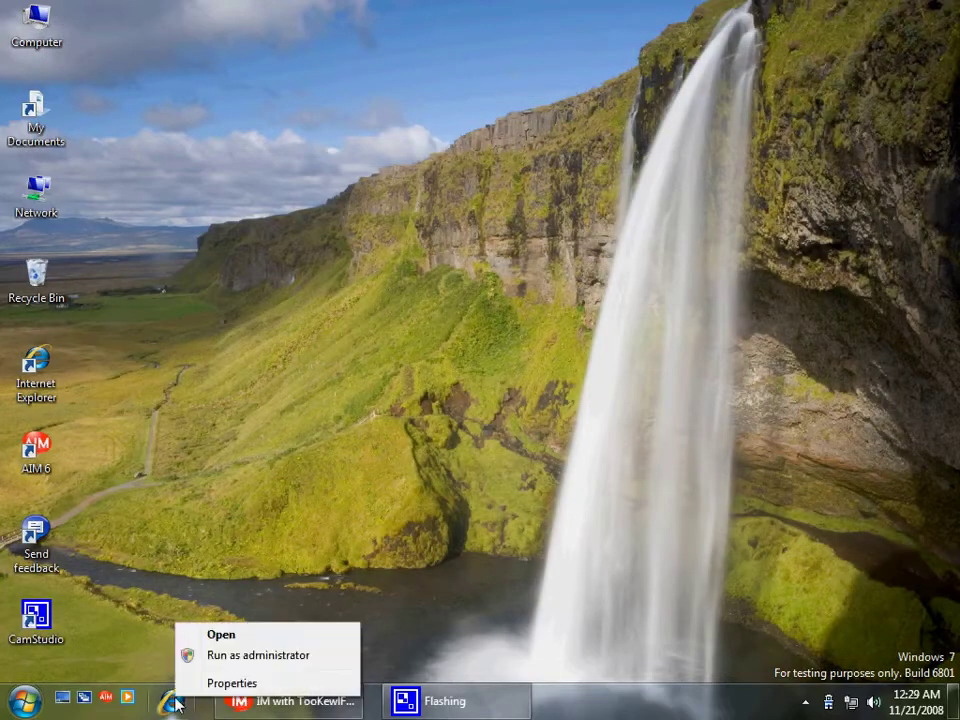
click(174, 703)
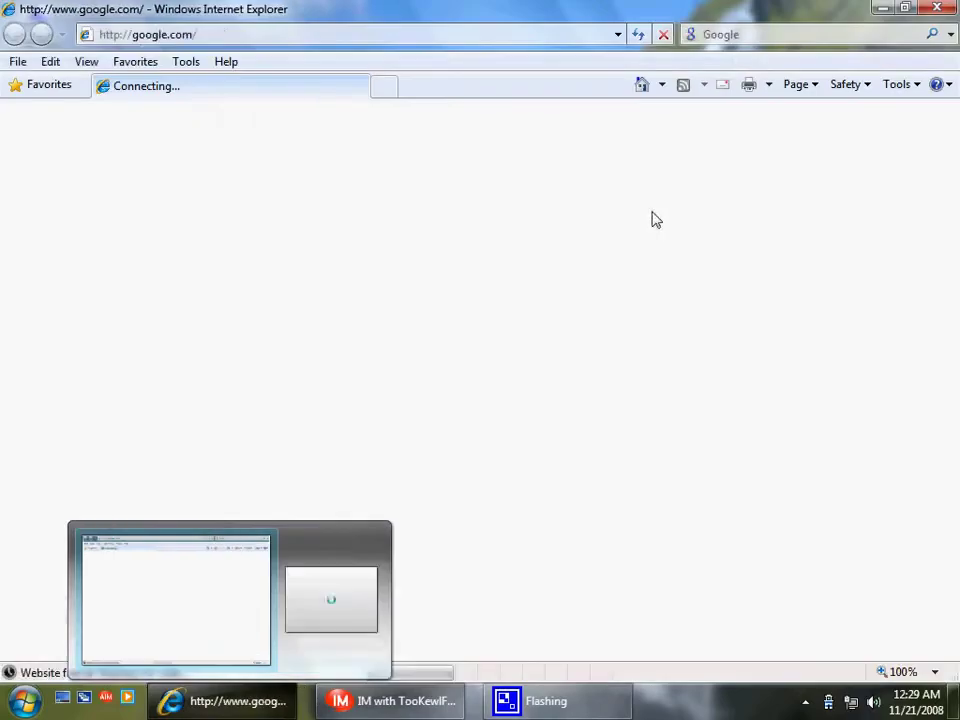
click(940, 8)
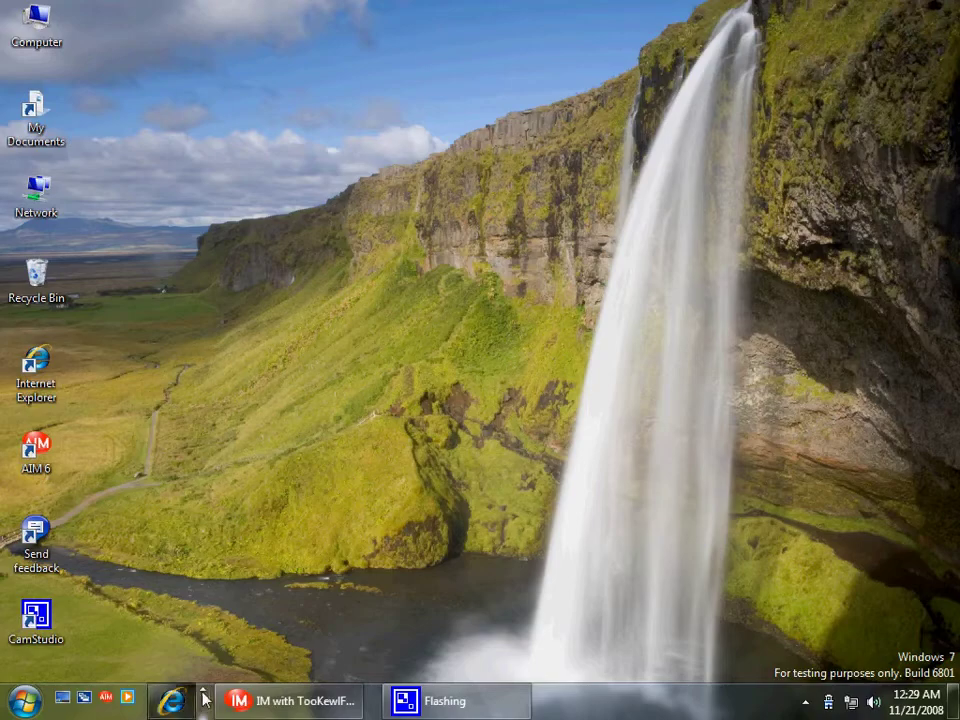
right_click(172, 700)
click(175, 640)
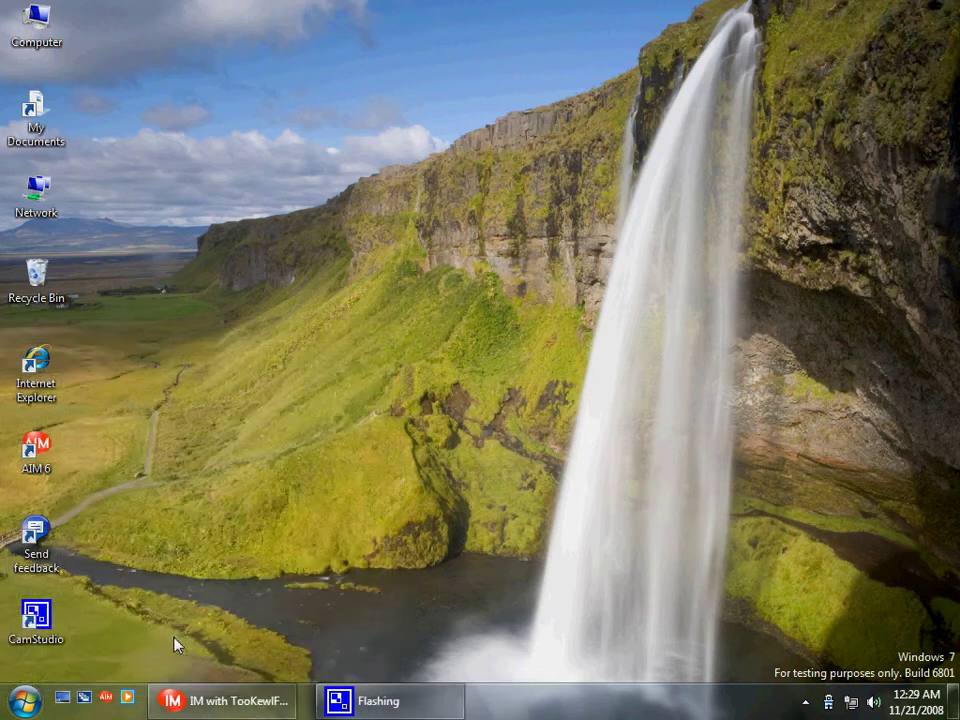
Open Internet Explorer from its desktop shortcut, pin the program to the taskbar, and close the browser.
double_click(36, 368)
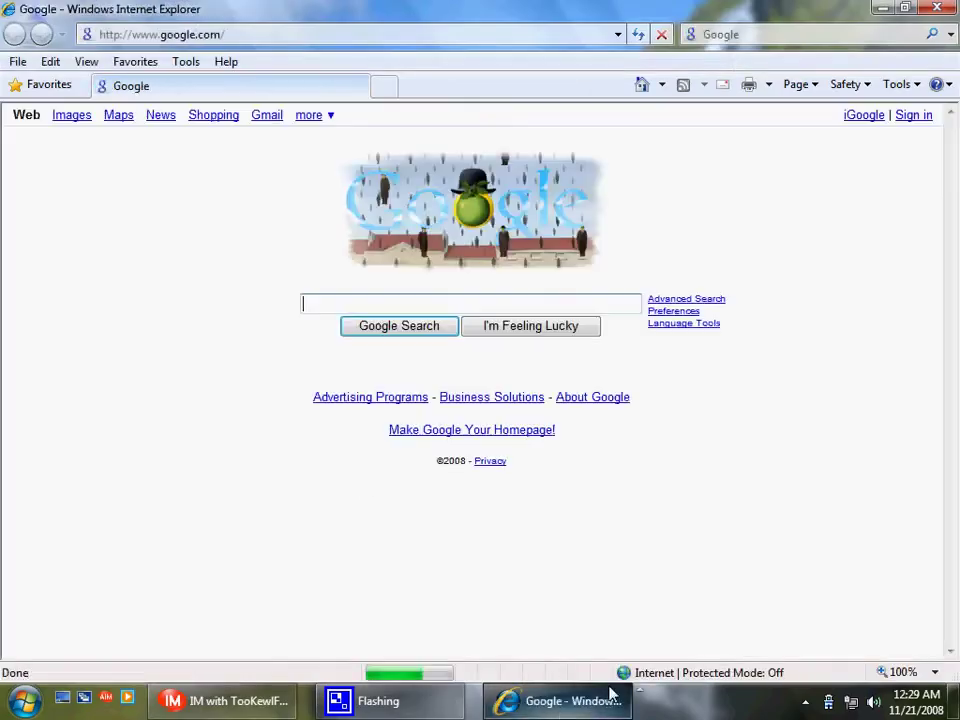
right_click(640, 692)
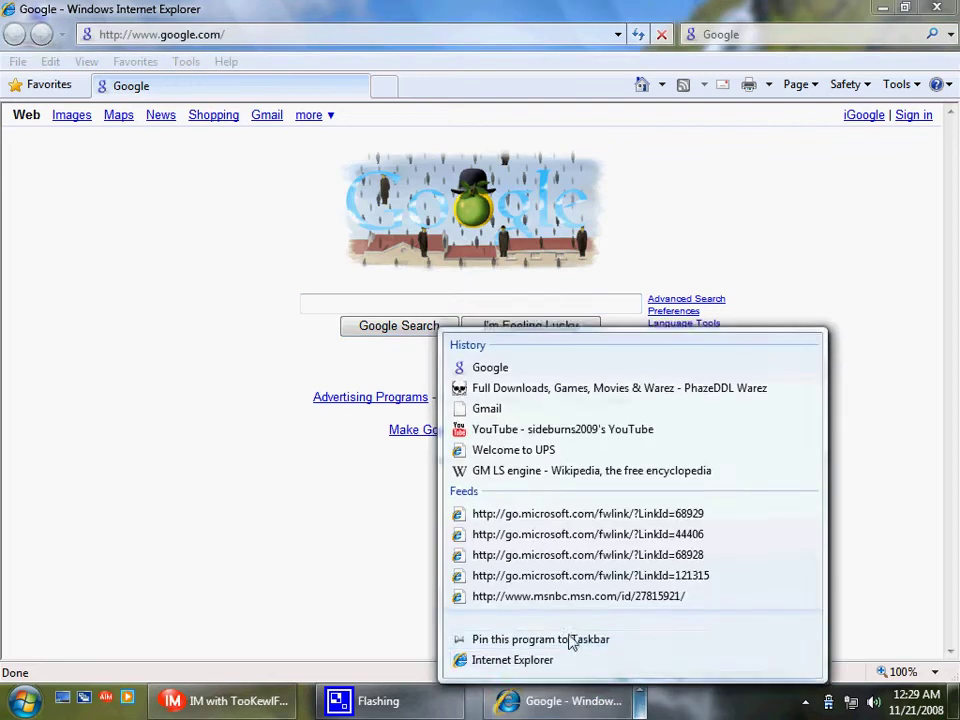
click(570, 638)
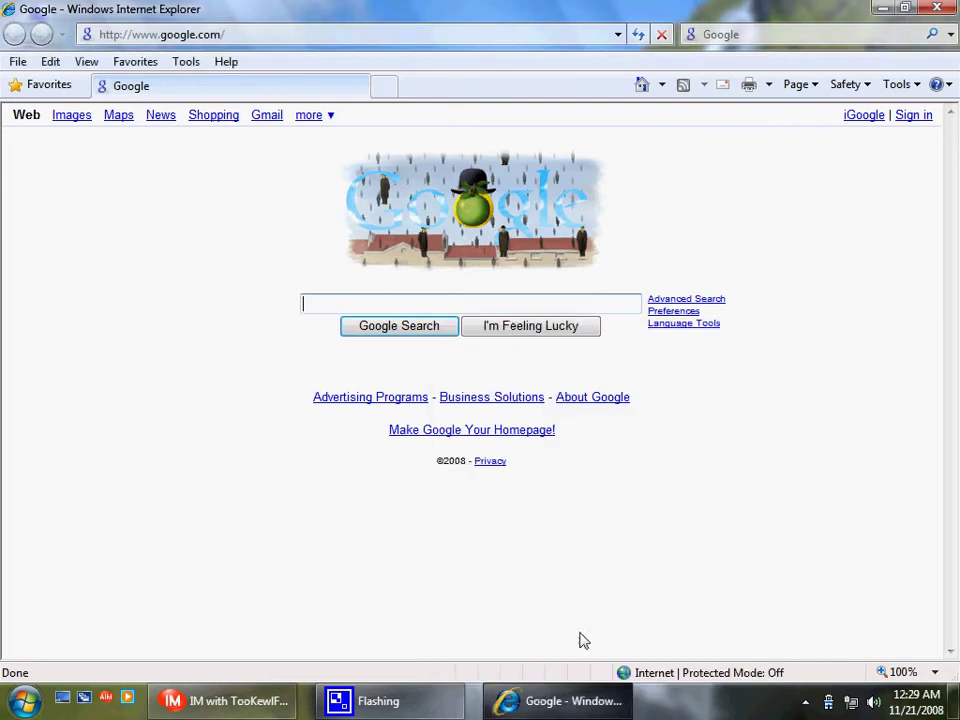
click(939, 9)
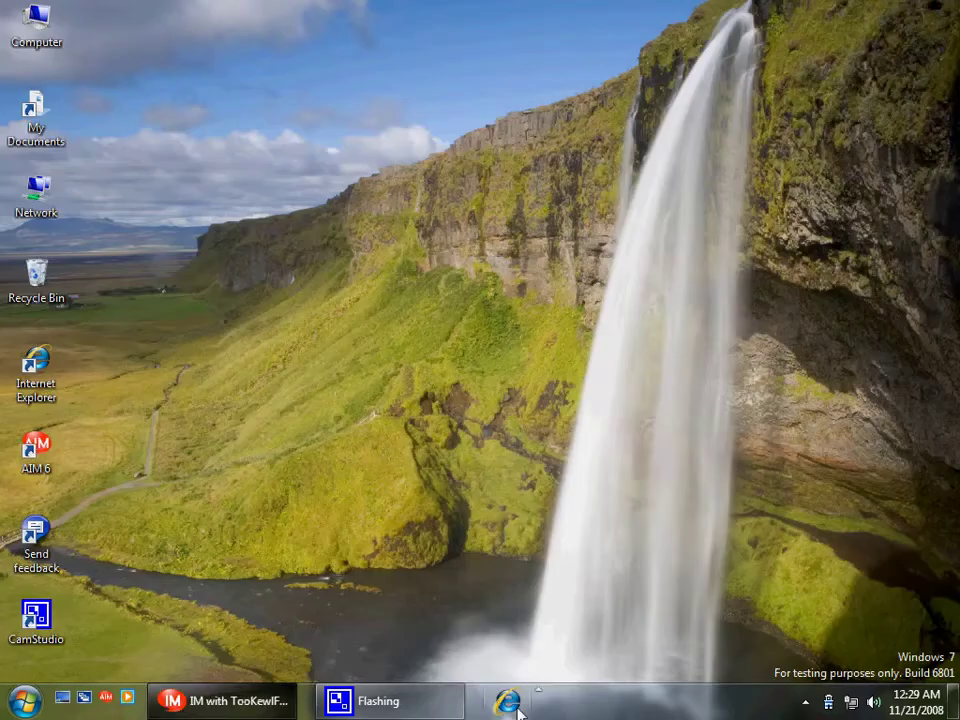
Test the newly pinned Internet Explorer icon by opening and closing the browser, and unpin it from the taskbar again.
click(508, 703)
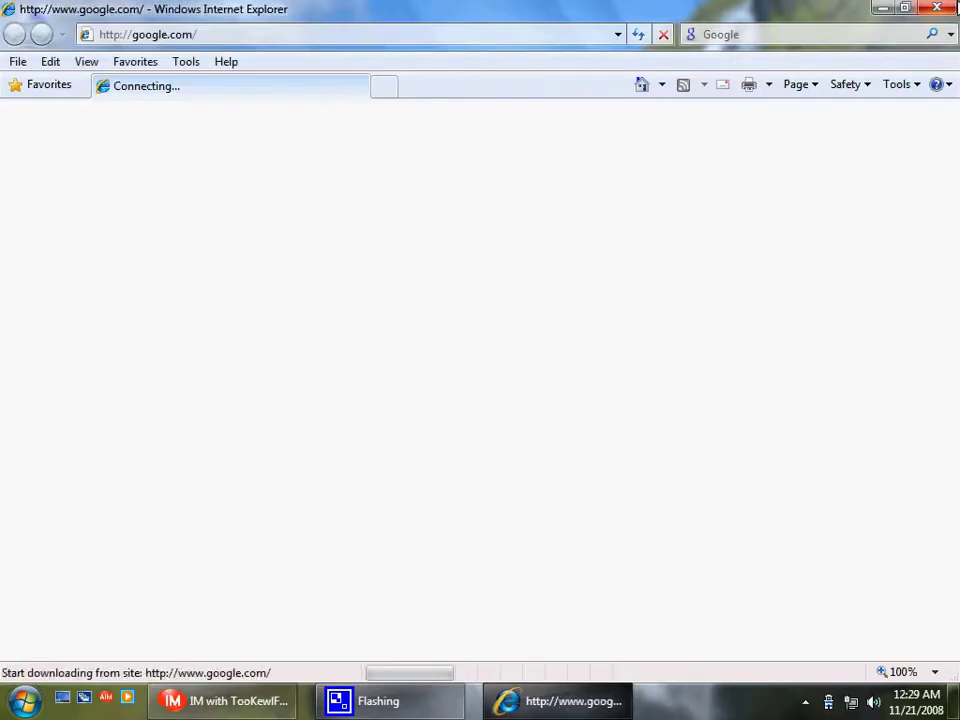
key(alt+F4)
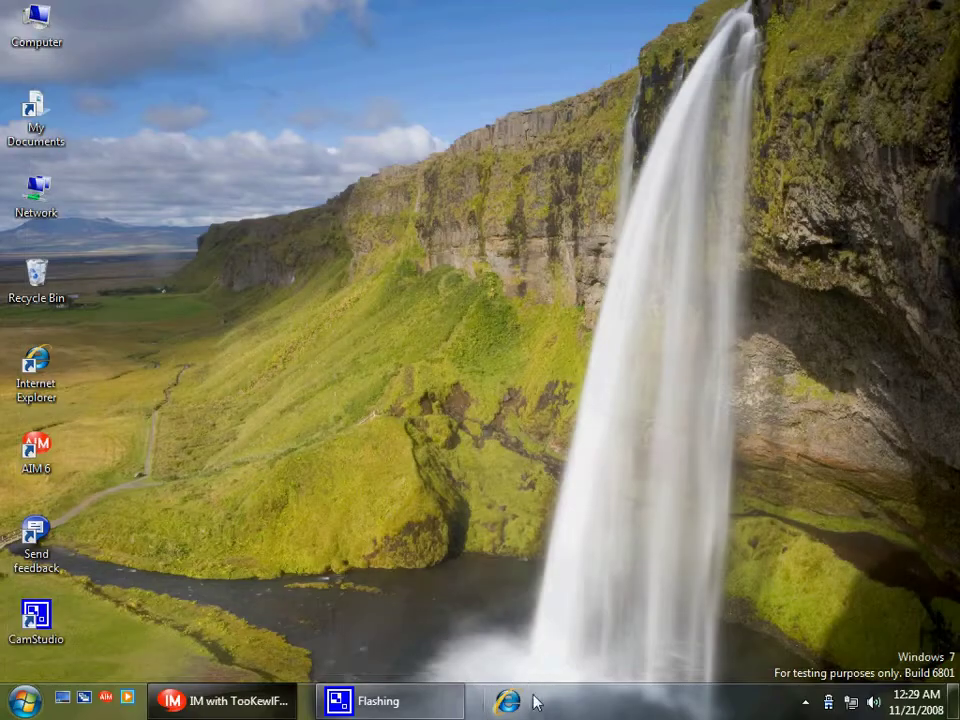
right_click(536, 699)
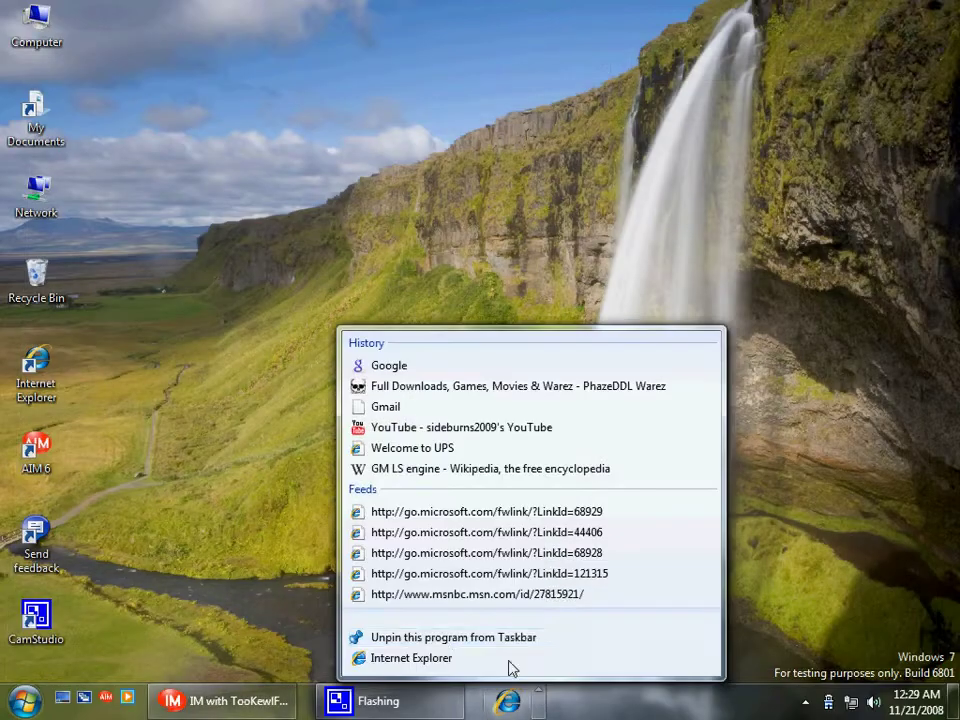
click(445, 640)
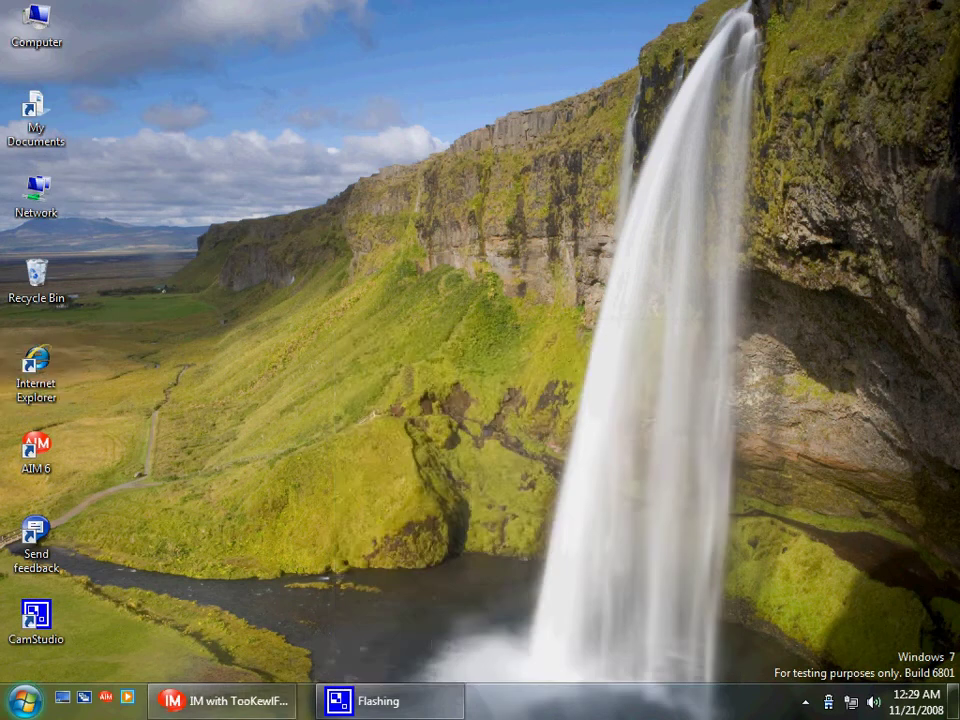
Browse the full list of installed programs and launch Internet Explorer (64-bit).
click(24, 700)
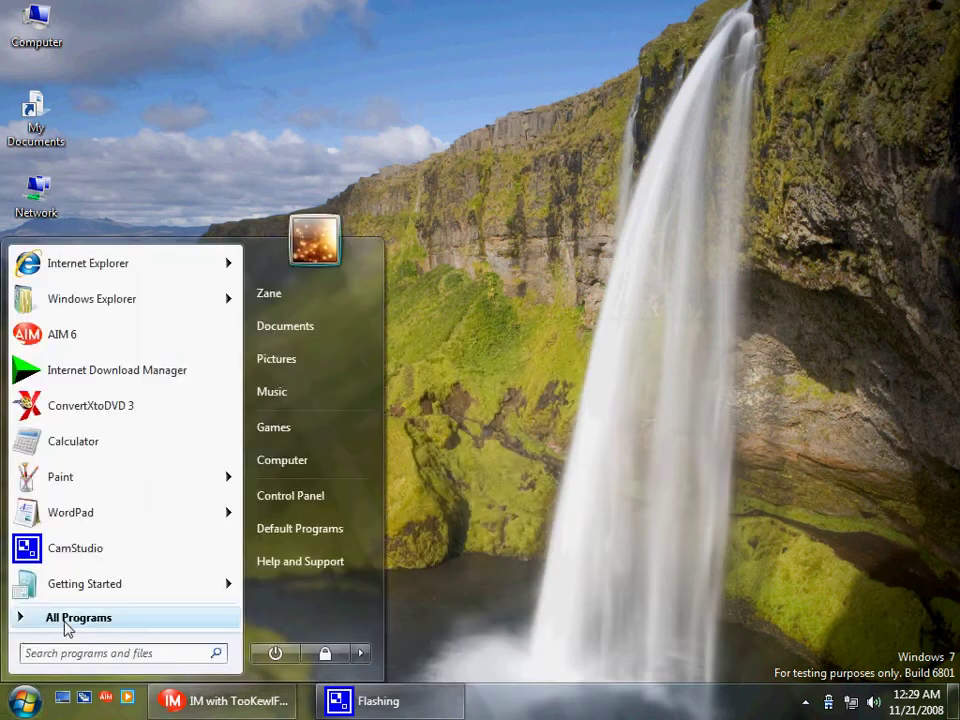
click(66, 624)
drag(240, 486, 240, 572)
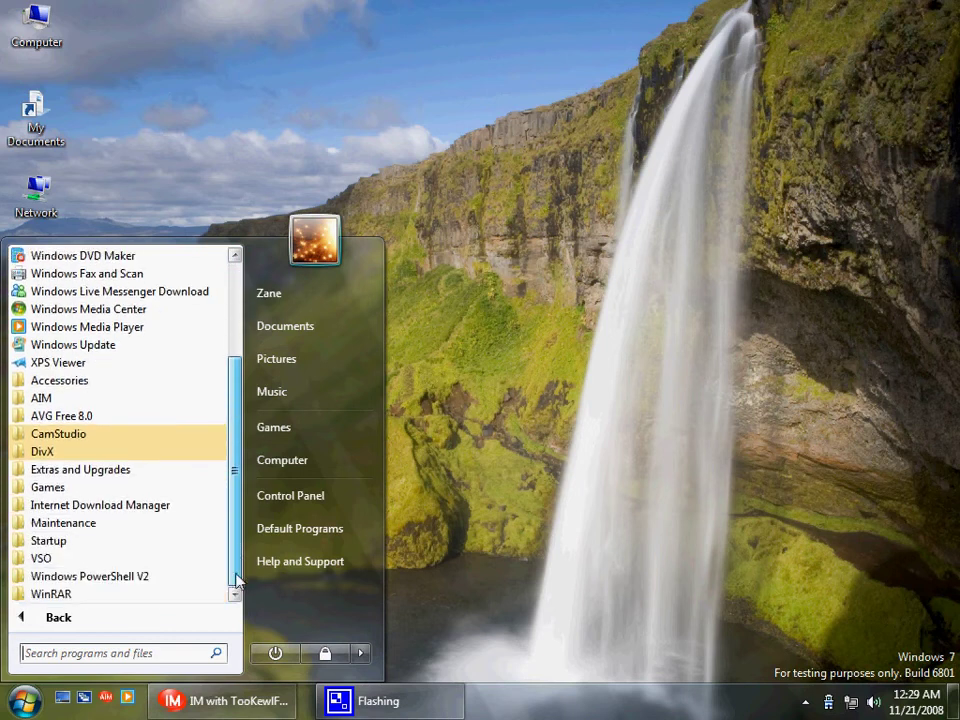
scroll(178, 416, up, 3)
click(178, 350)
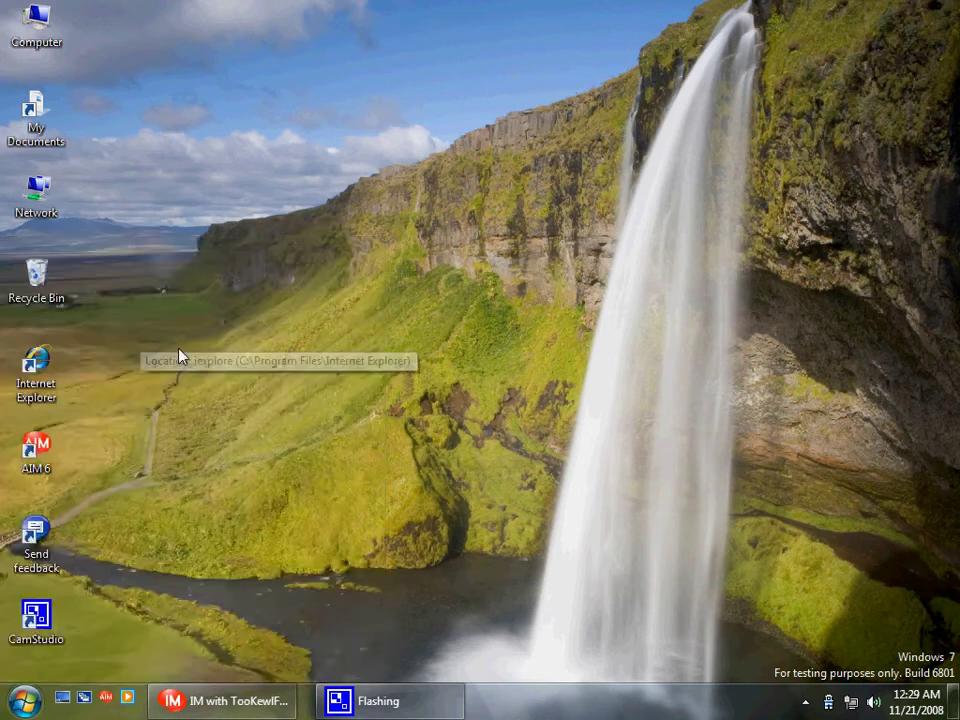
View the About Internet Explorer version information and close the browser.
click(225, 66)
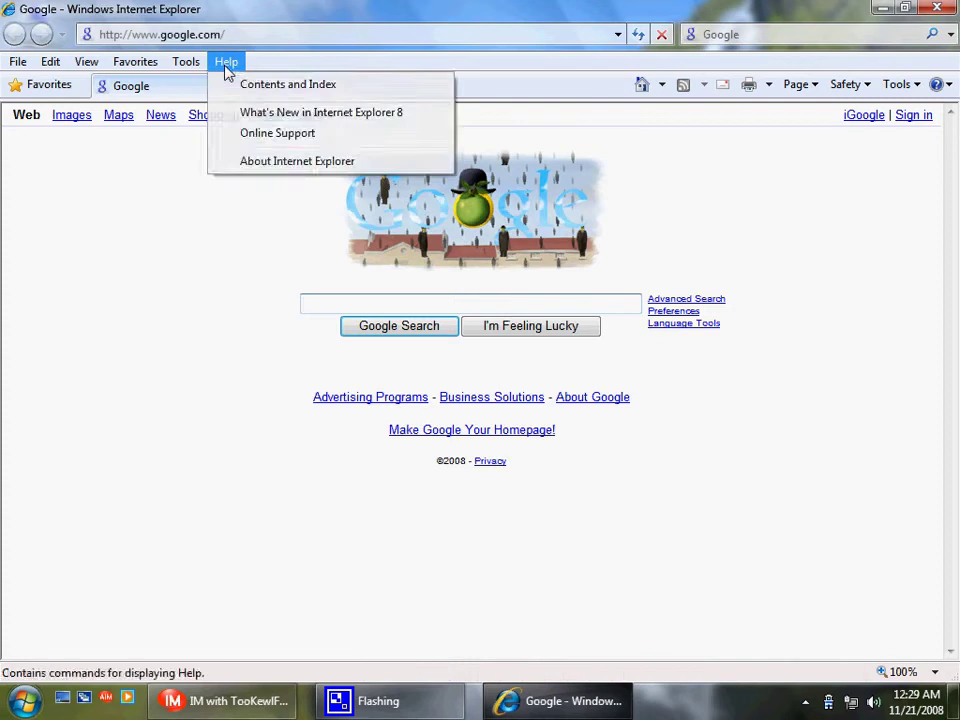
click(266, 165)
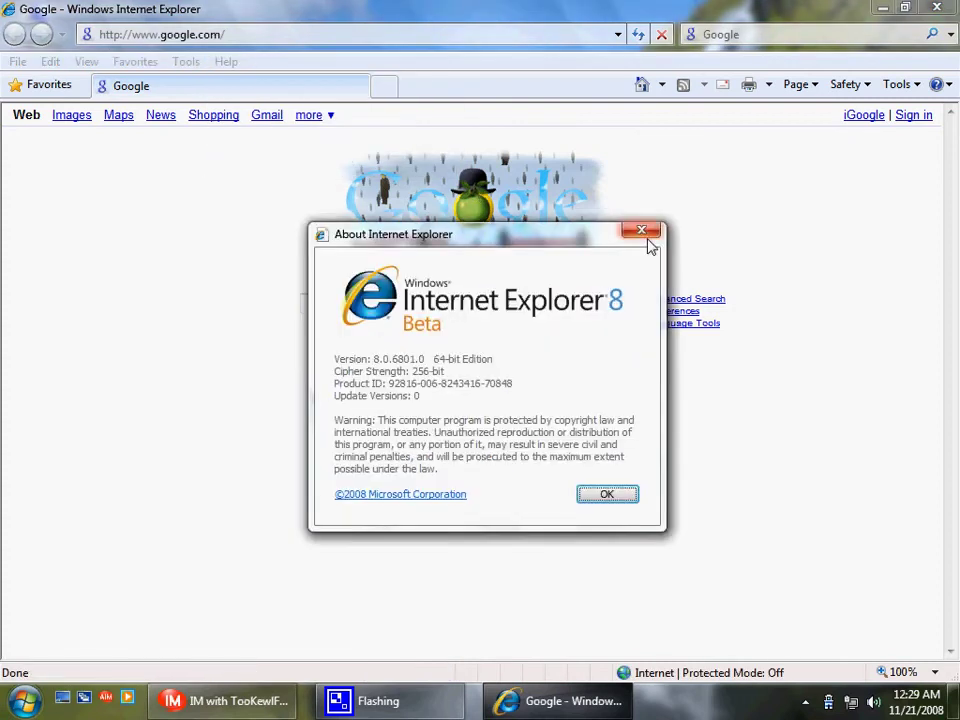
click(645, 236)
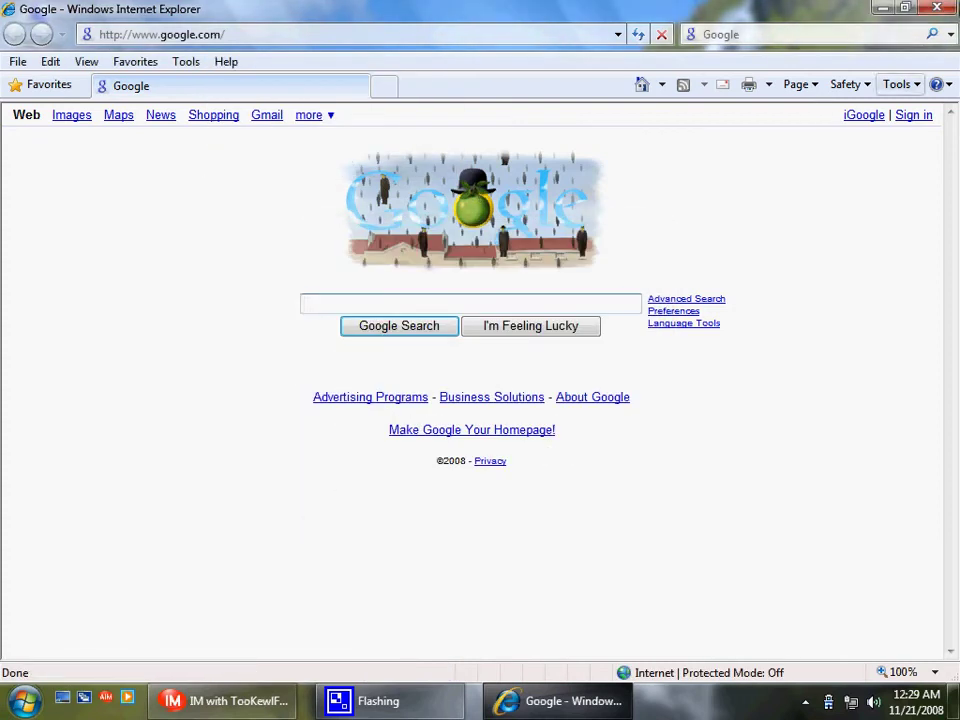
click(948, 8)
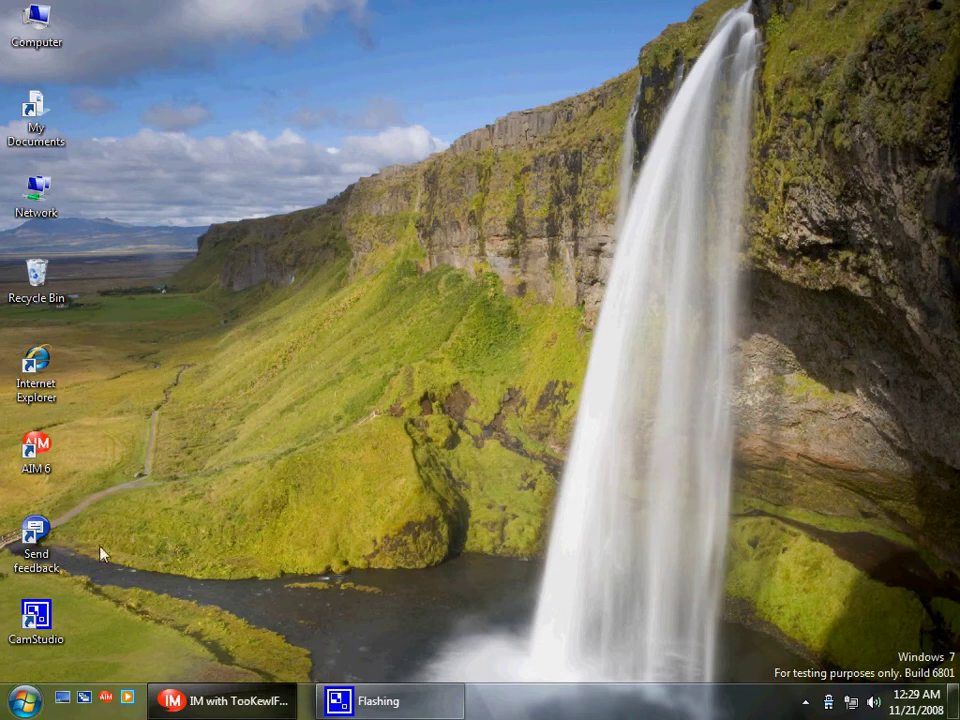
Open Control Panel in a maximized window and view the basic computer information on the System page under System and Security.
click(22, 699)
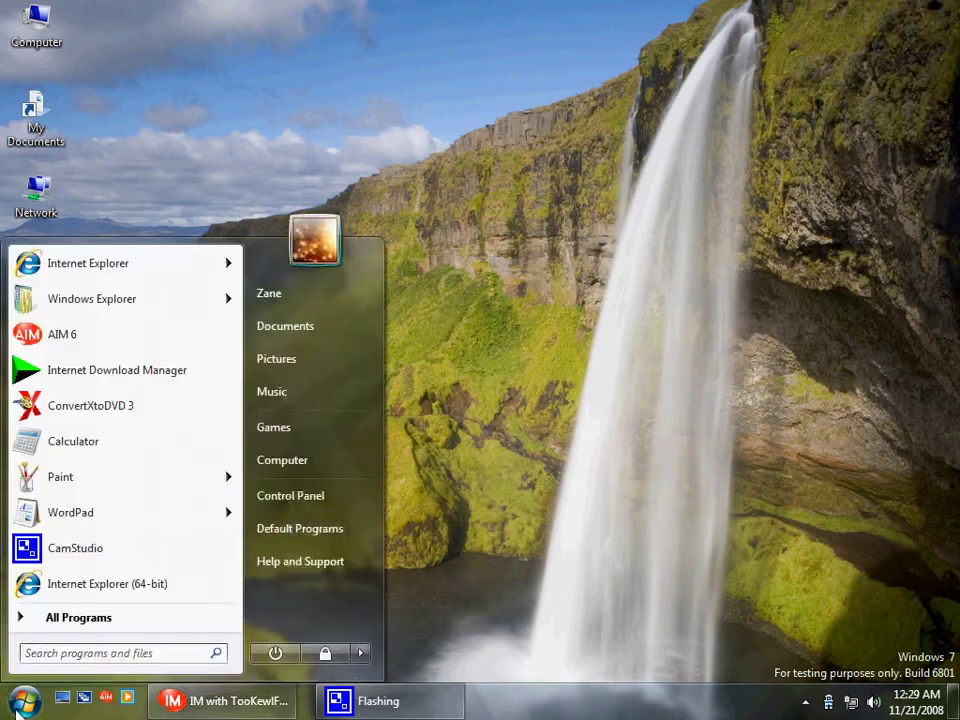
click(300, 500)
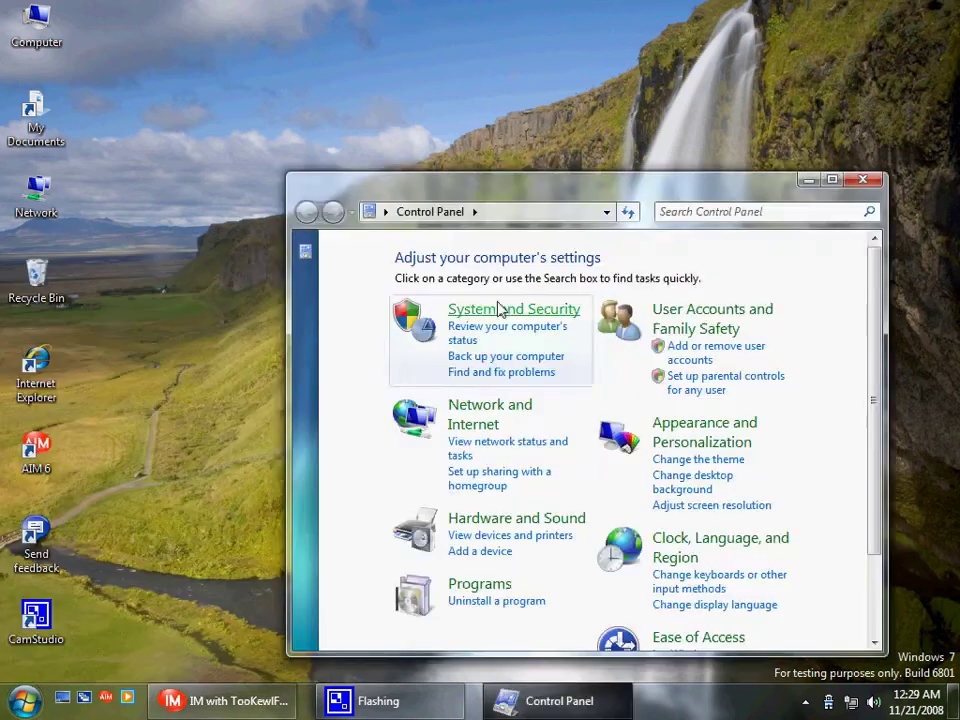
double_click(549, 190)
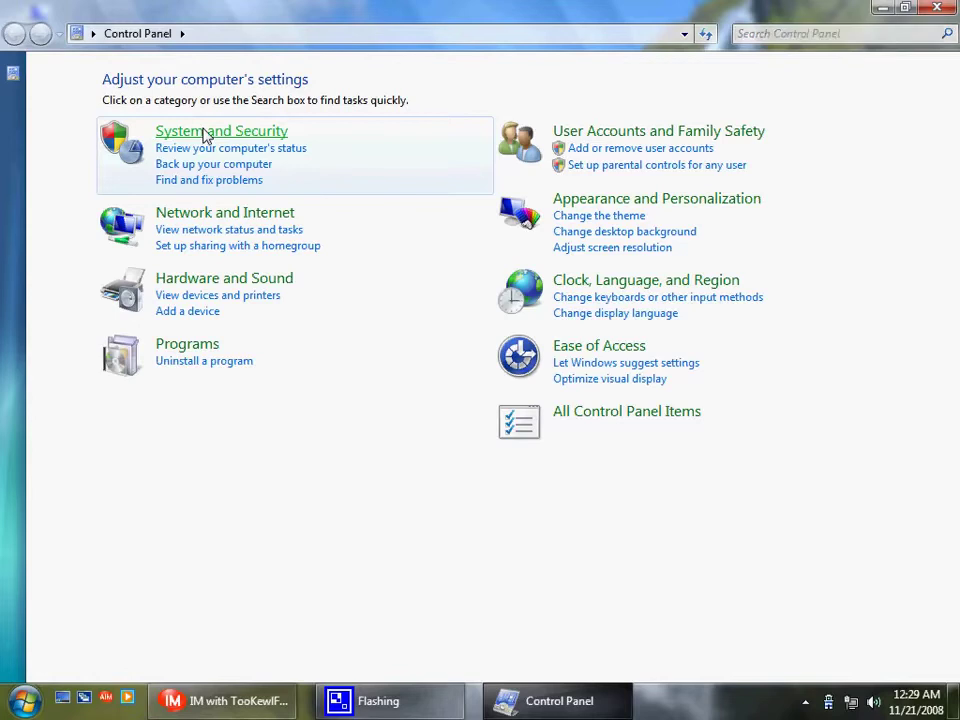
click(205, 136)
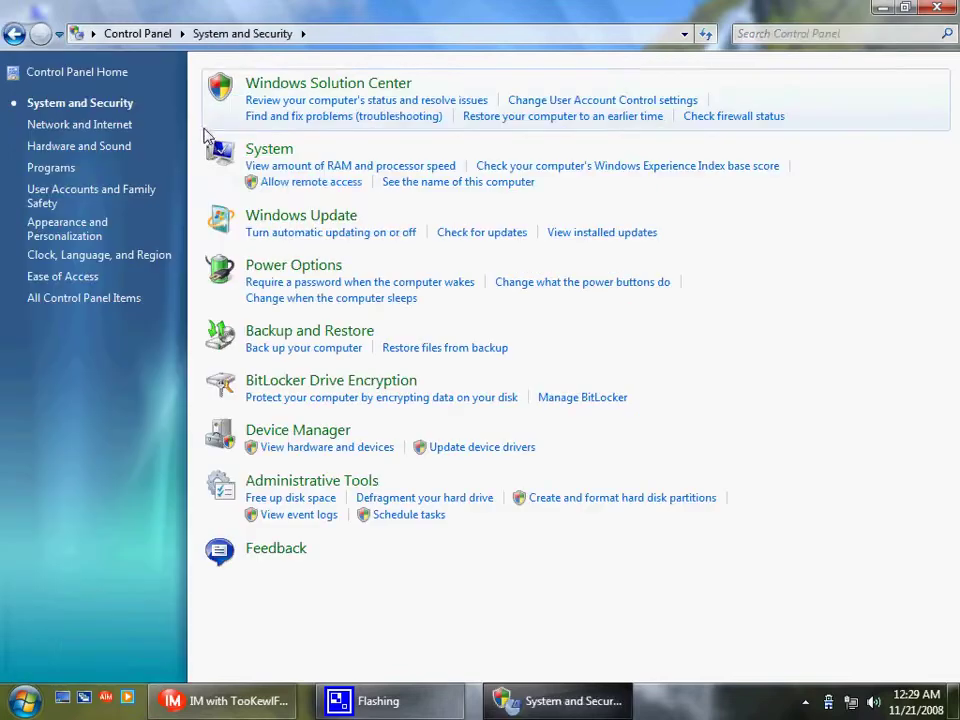
click(272, 167)
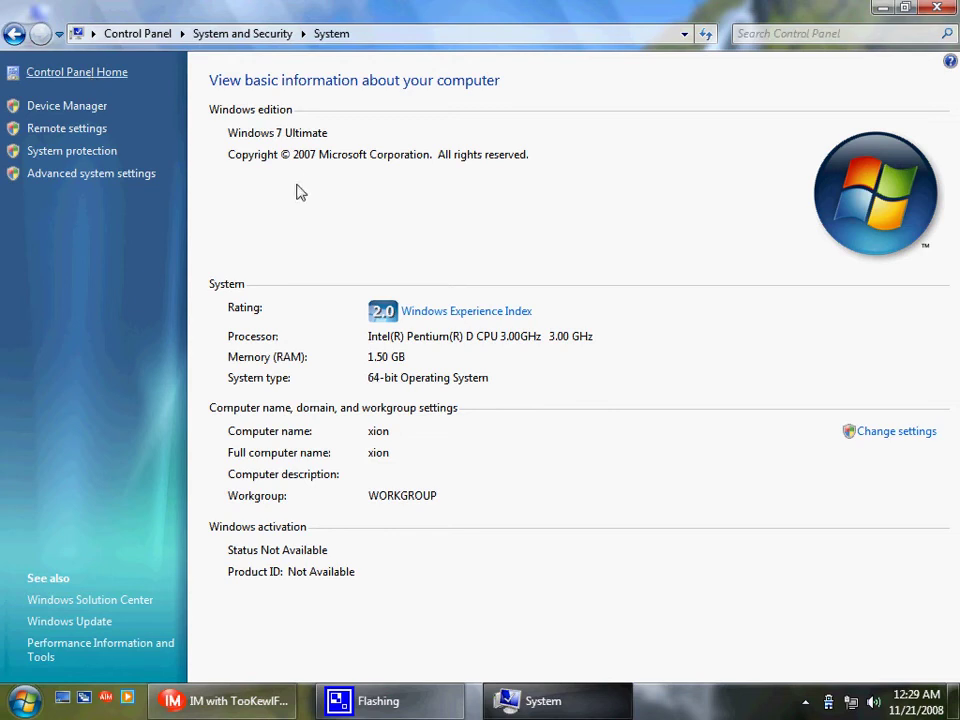
Return to the Control Panel home, list All Control Panel Items, and open the ClearType Text Tuner.
click(30, 74)
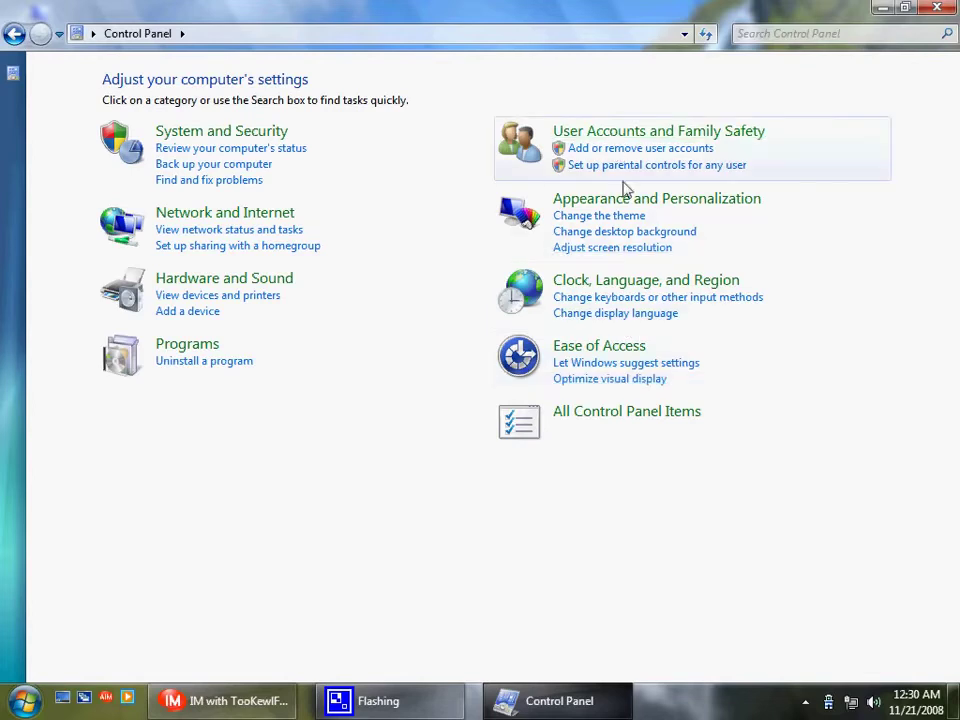
click(613, 414)
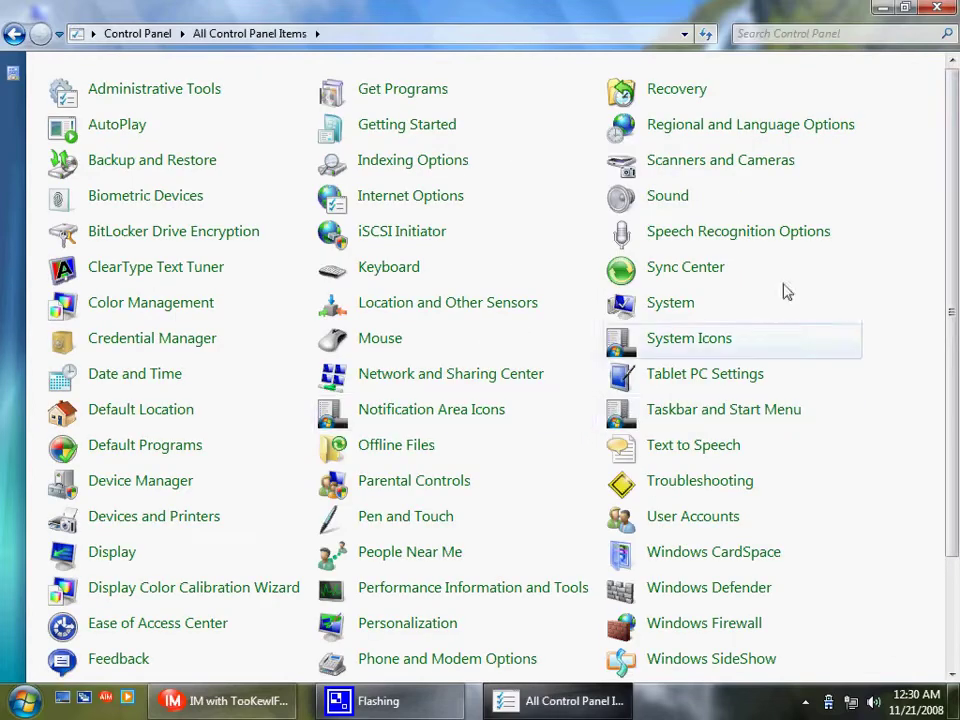
drag(955, 261, 953, 215)
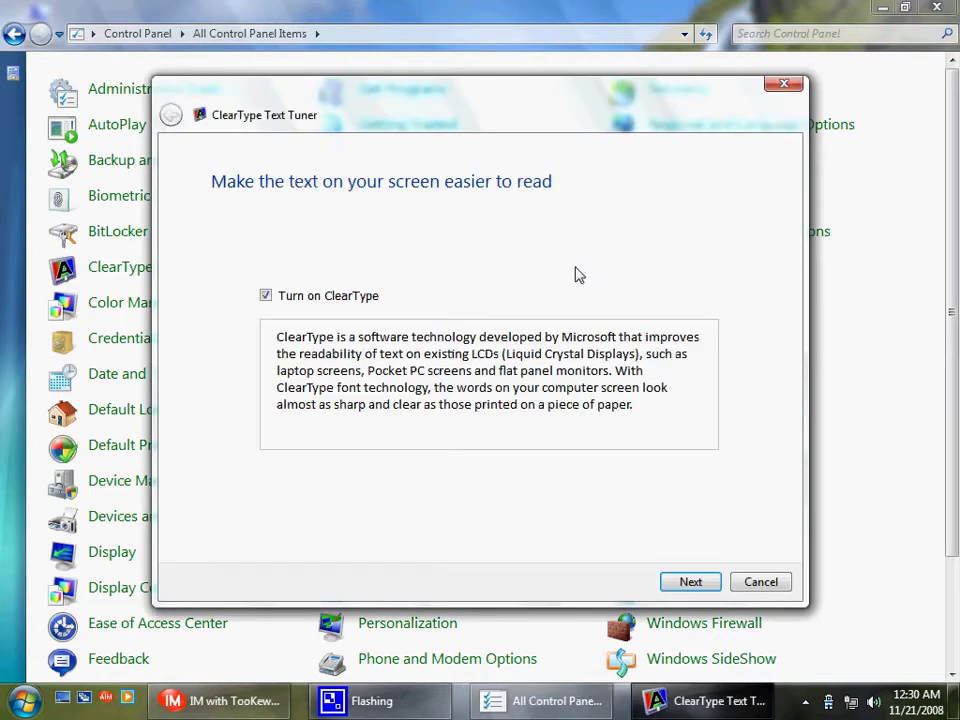
Complete the ClearType Text Tuner with ClearType turned on, going through the text sample pages and finishing the monitor tuning.
click(700, 581)
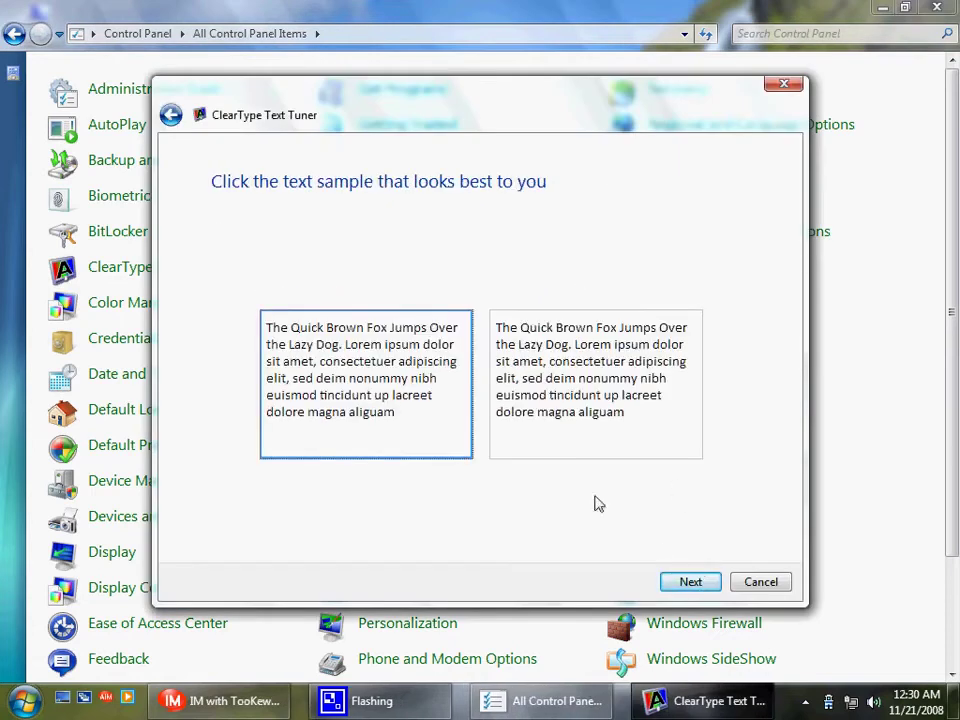
click(698, 584)
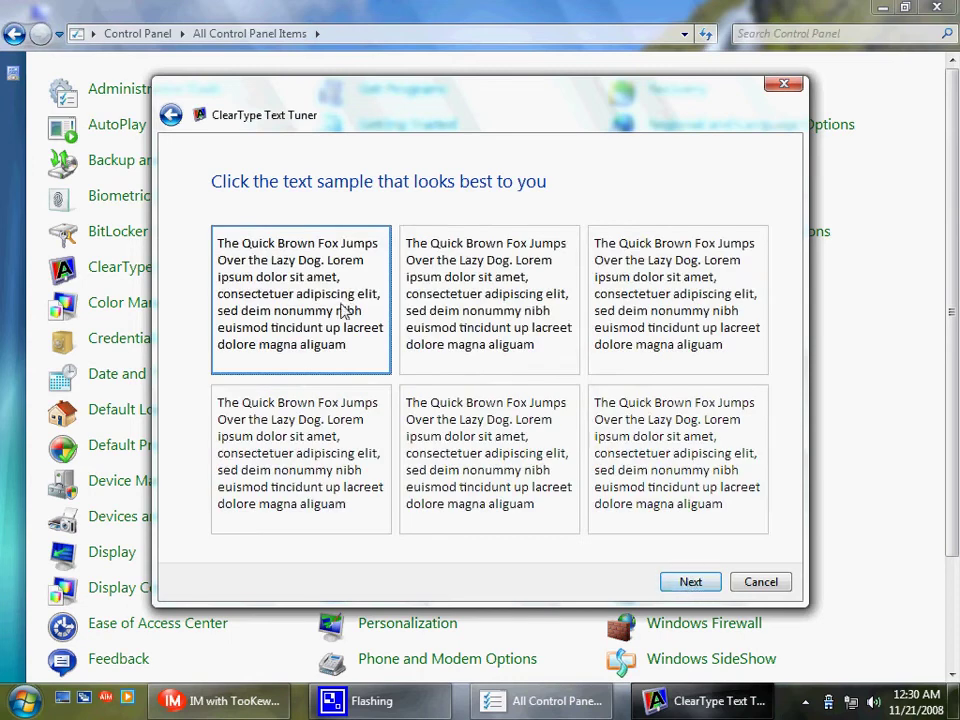
click(686, 583)
click(672, 420)
click(689, 583)
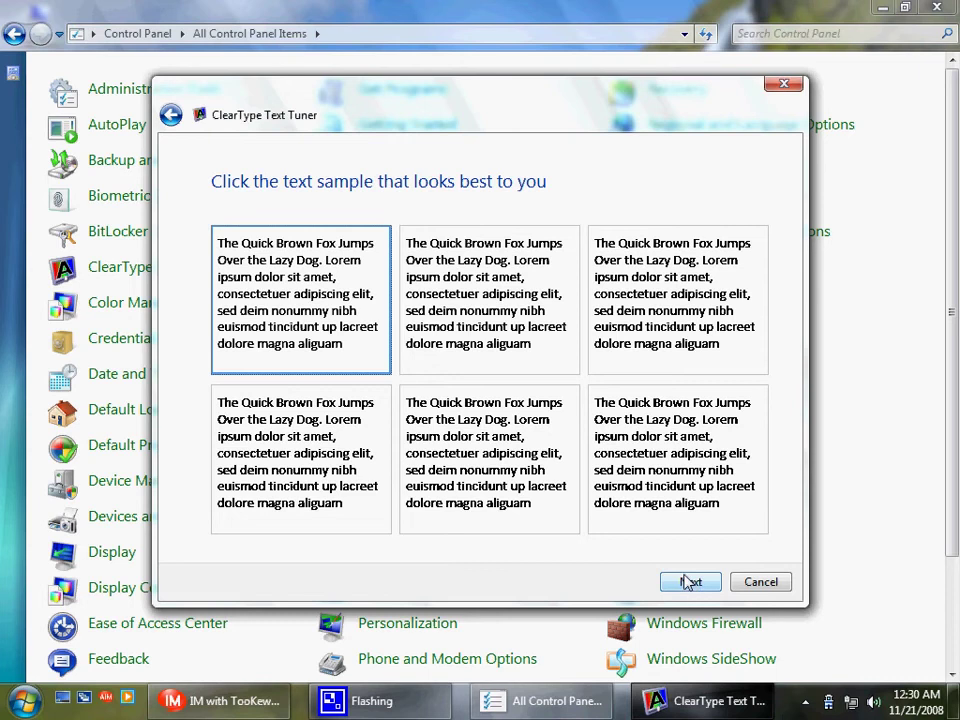
click(686, 582)
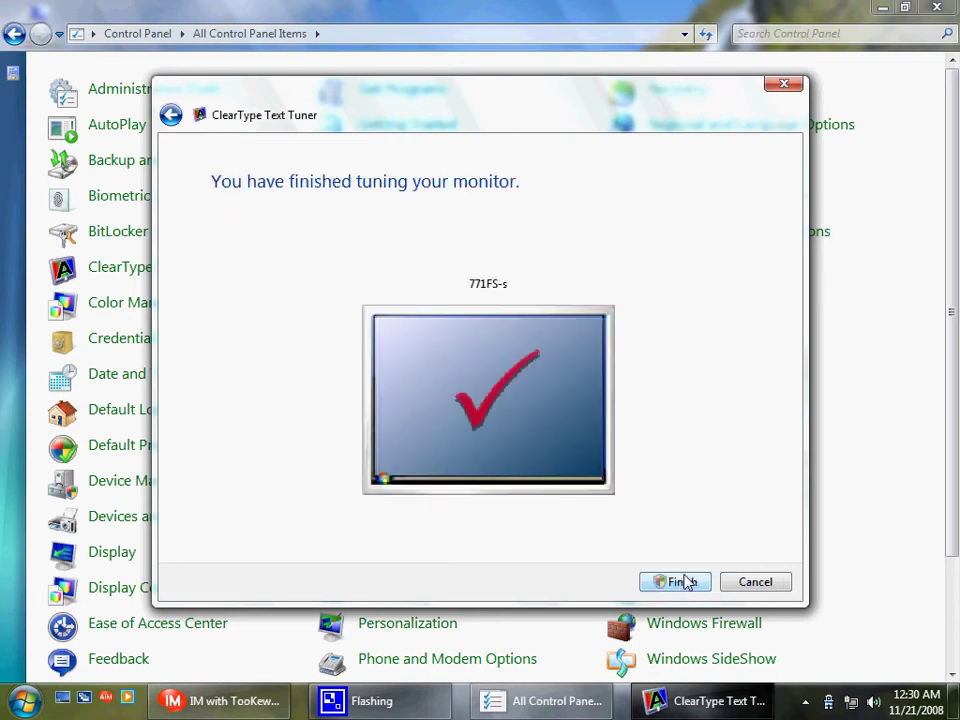
click(688, 583)
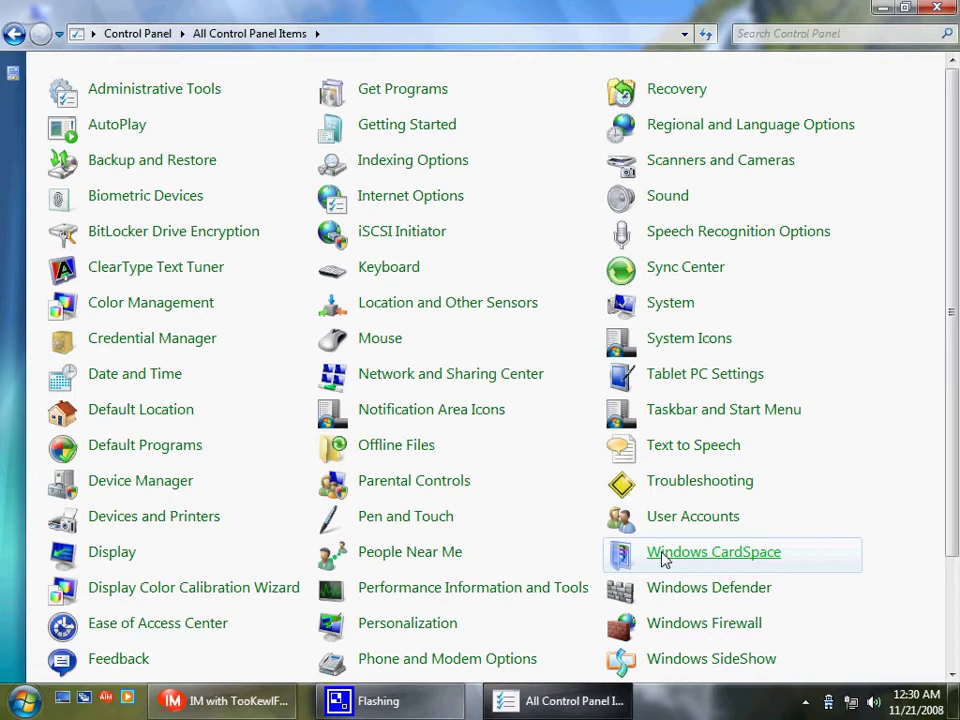
View the Windows SideShow page from All Control Panel Items and return to the item list.
drag(952, 311, 953, 437)
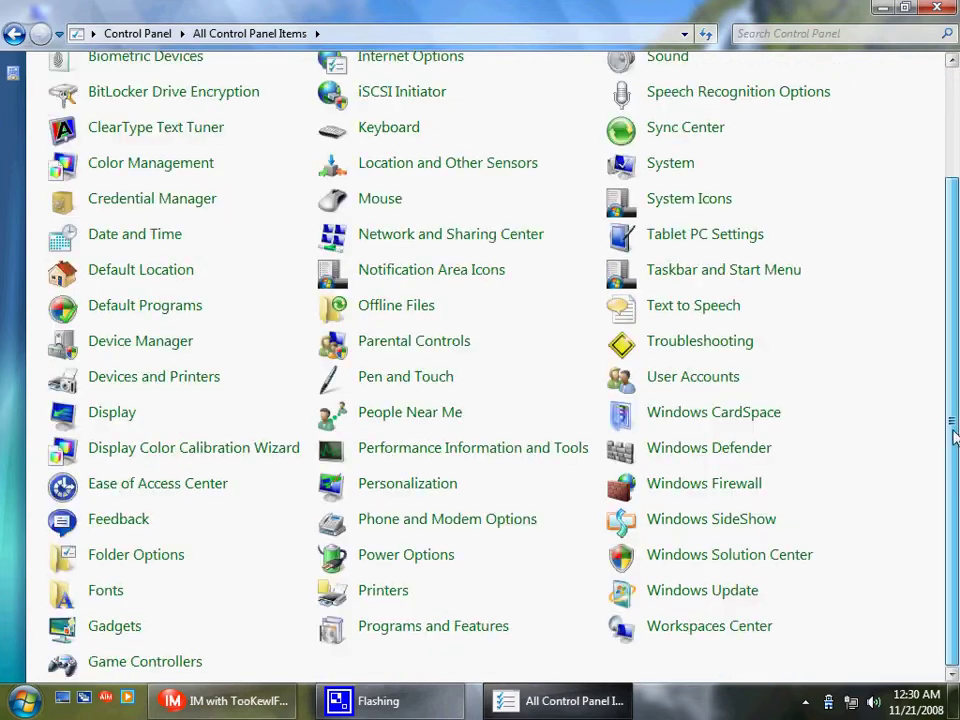
click(729, 529)
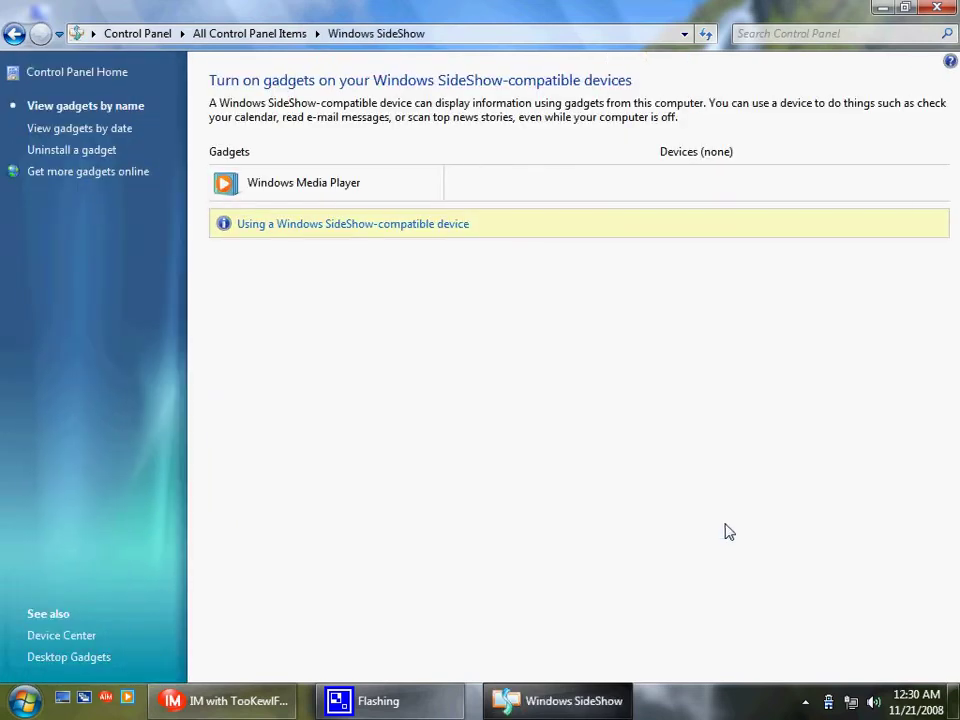
click(12, 33)
Open Windows Solution Center, and expand and collapse its Security and Maintenance sections to view them.
scroll(729, 627, down, 2)
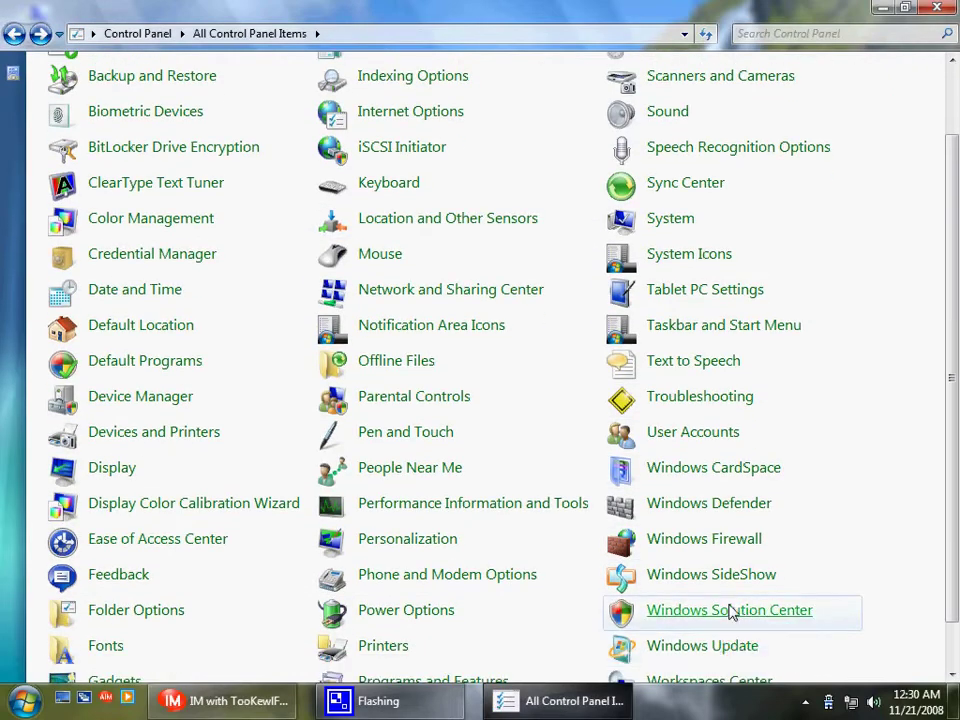
click(729, 610)
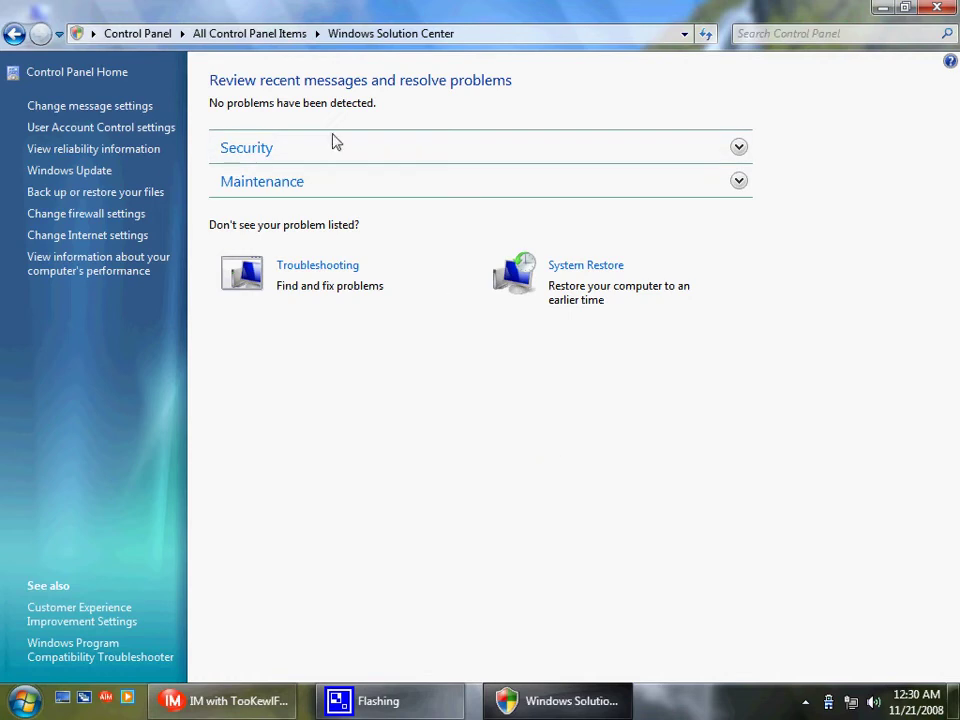
click(335, 145)
click(322, 152)
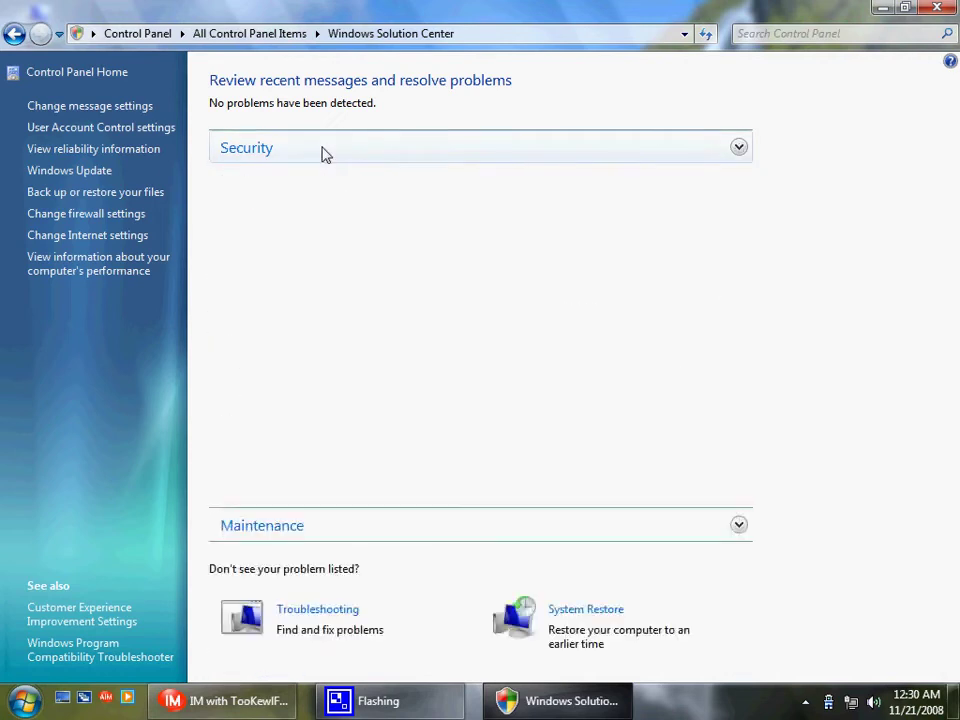
click(325, 186)
click(325, 189)
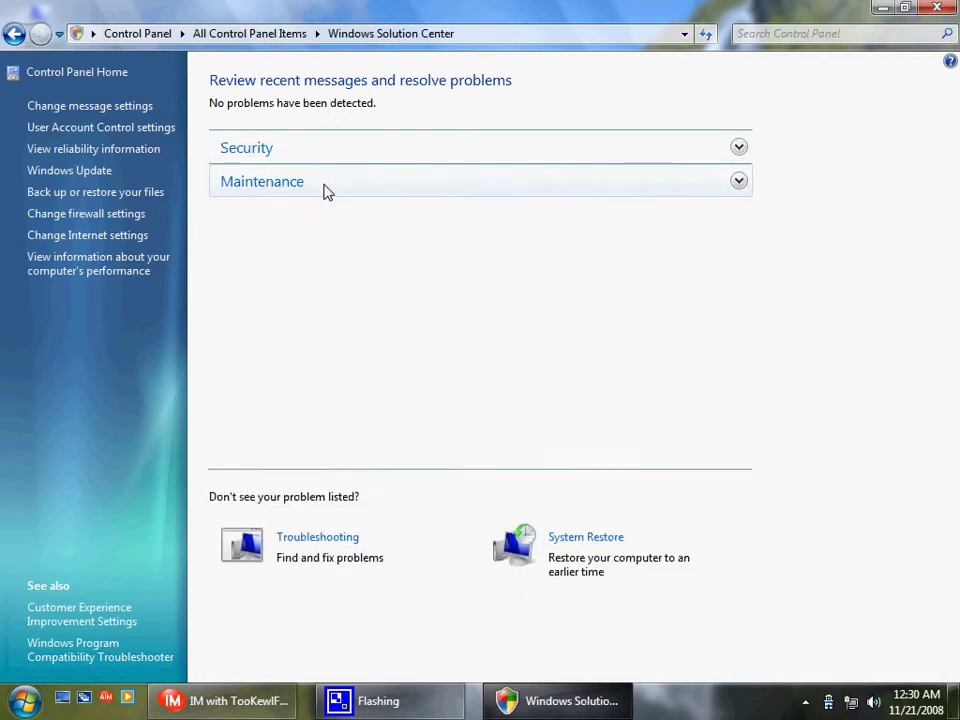
Start and cancel the Performance troubleshooter from the Troubleshooting page, and close Control Panel.
click(324, 266)
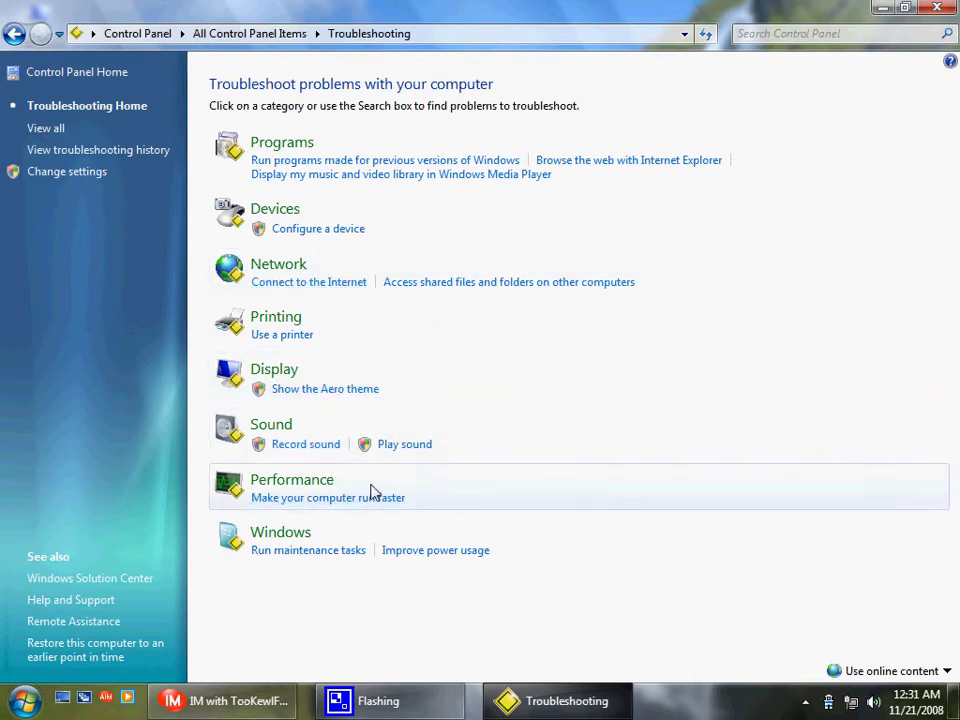
click(435, 499)
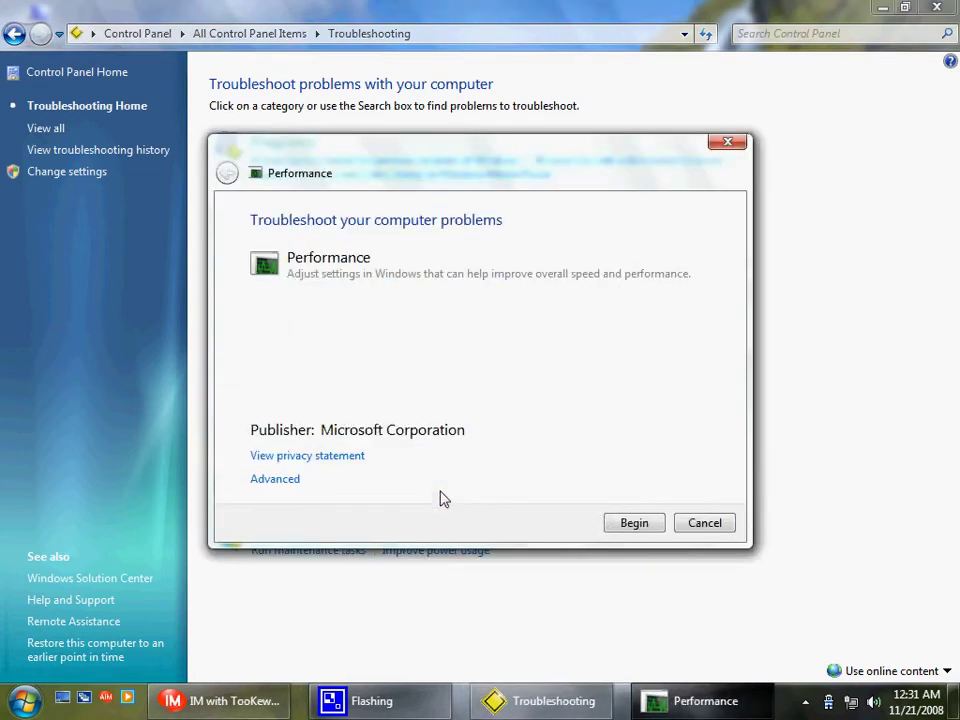
click(623, 523)
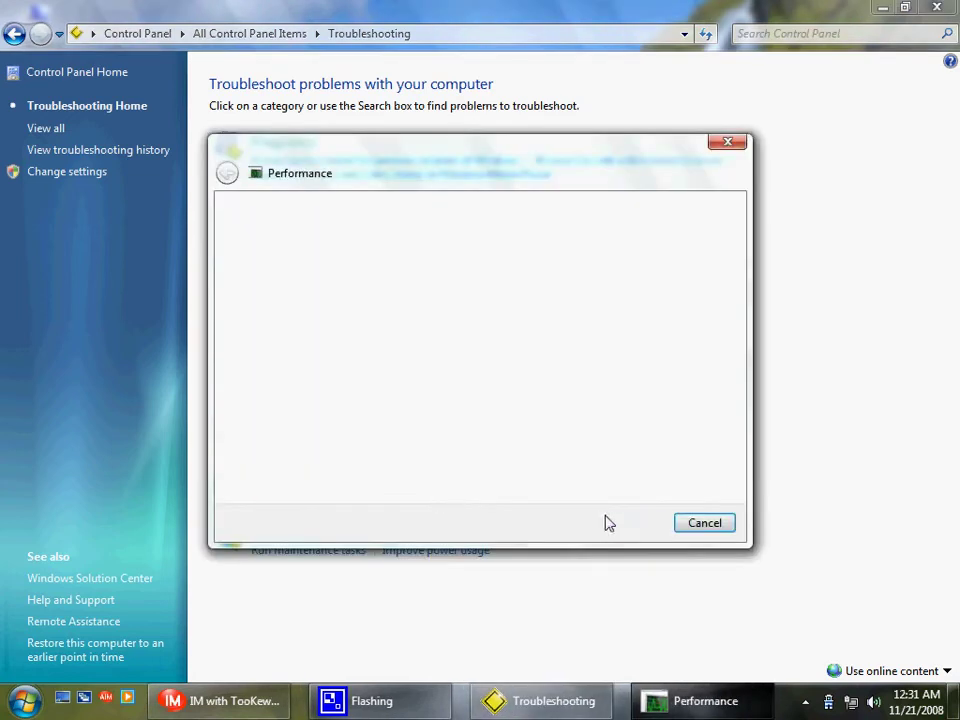
click(703, 528)
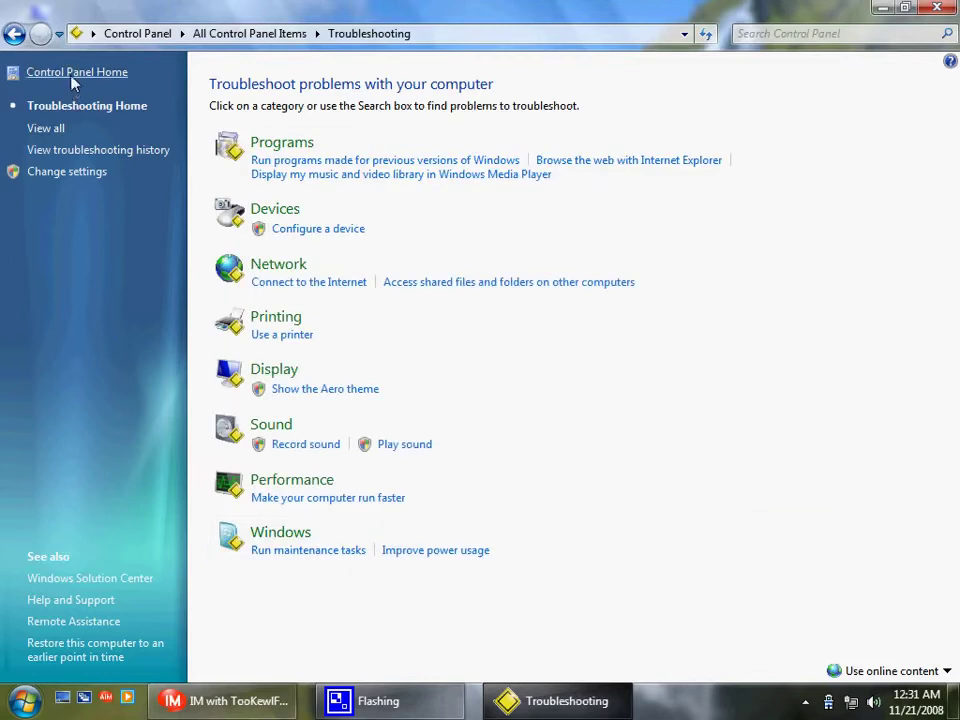
click(71, 74)
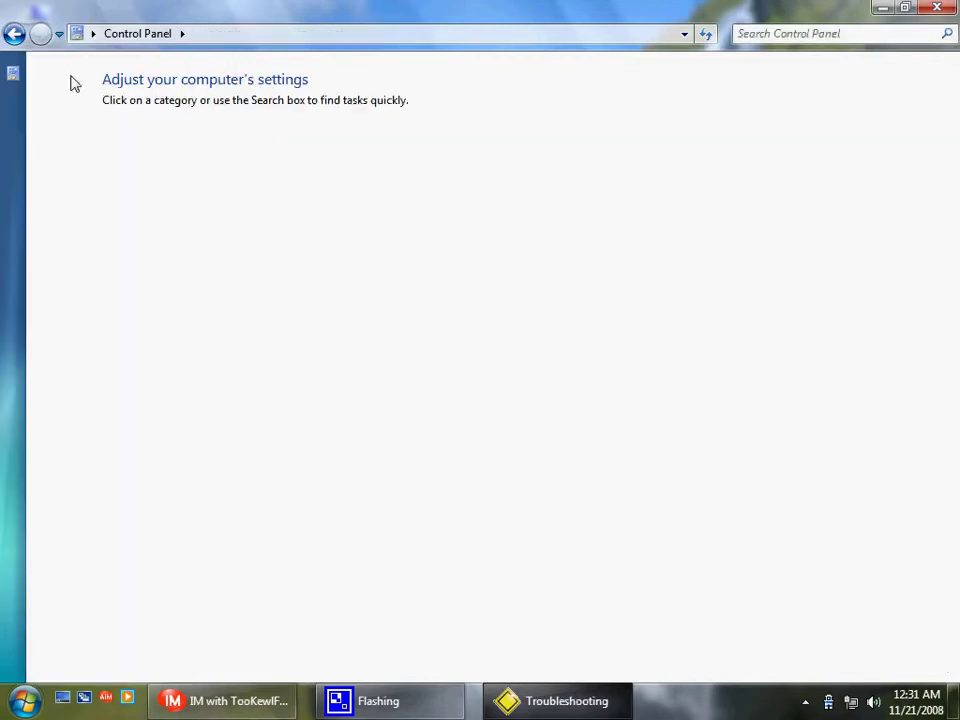
click(954, 8)
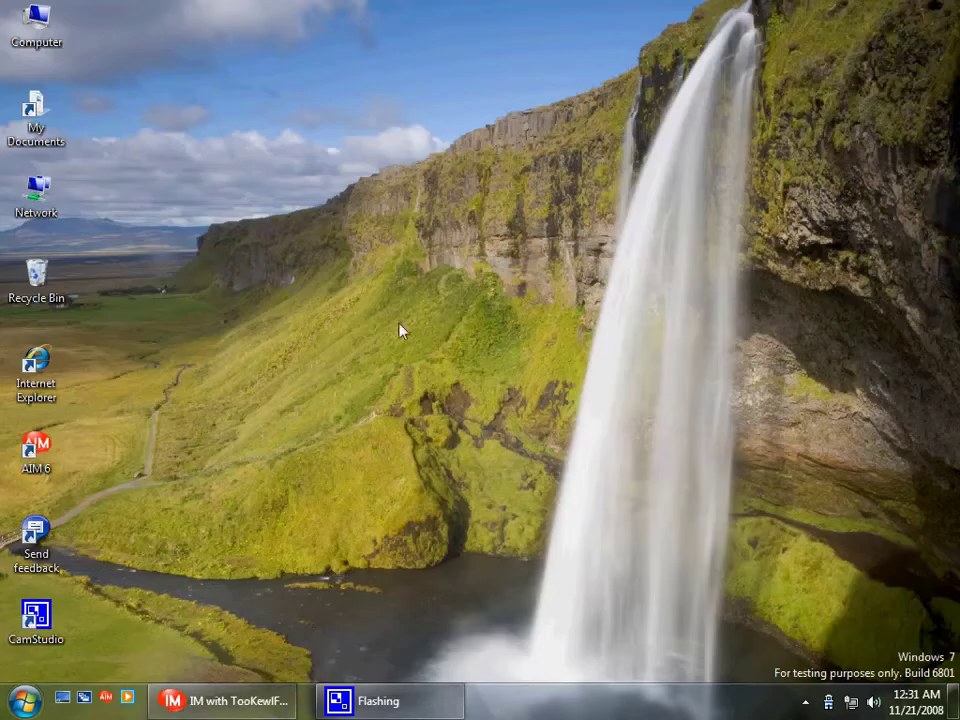
Open Windows Help and Support, read the What's new topic about Windows 7, and close the help window.
click(22, 702)
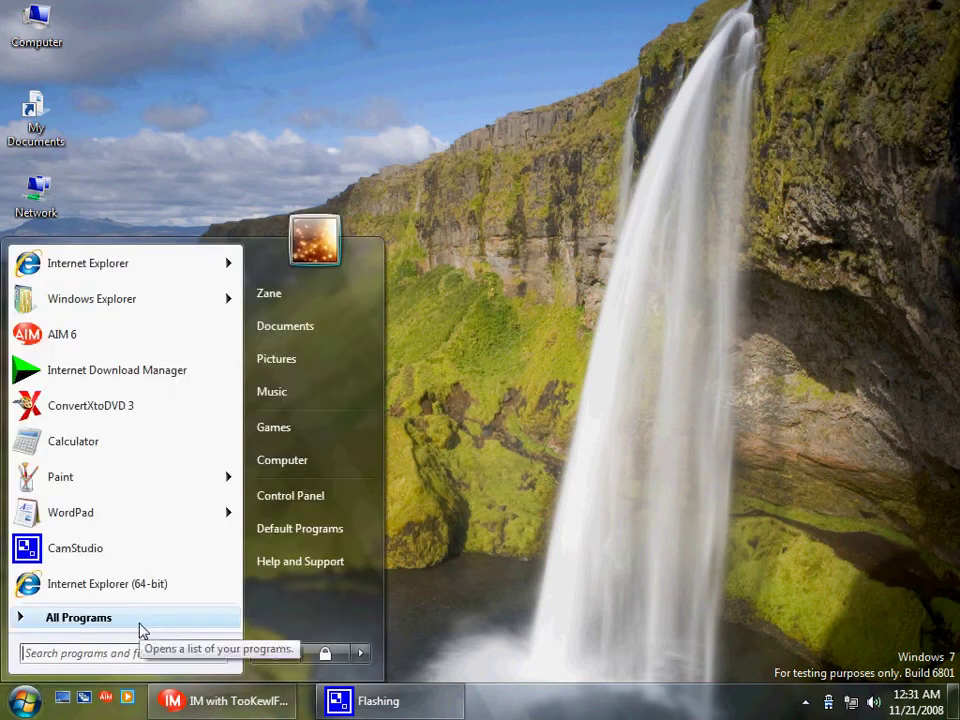
click(287, 564)
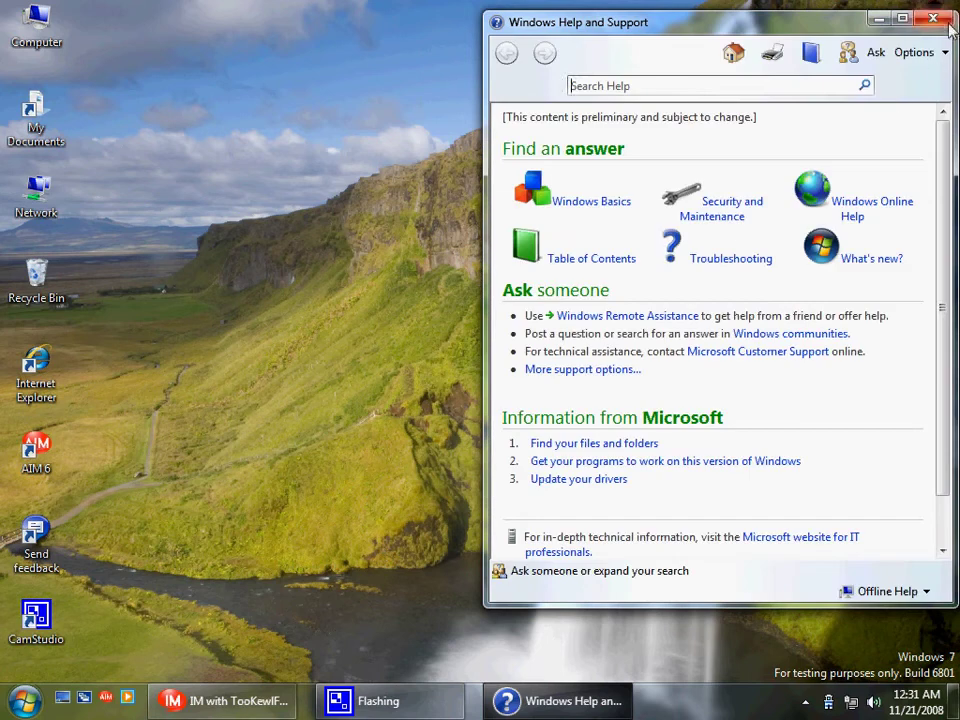
click(864, 259)
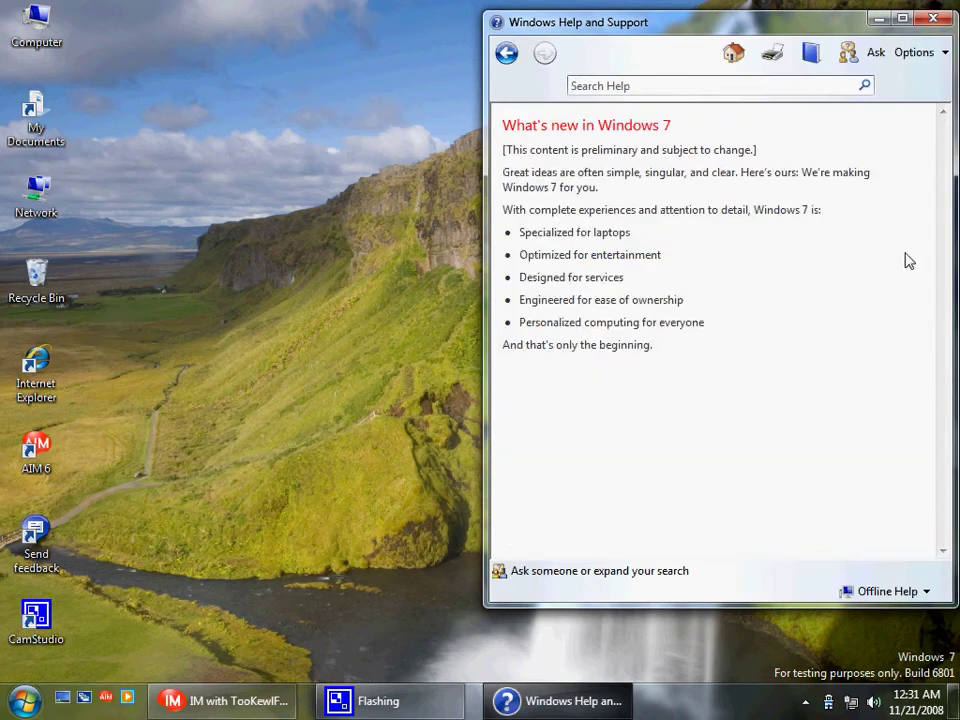
click(940, 18)
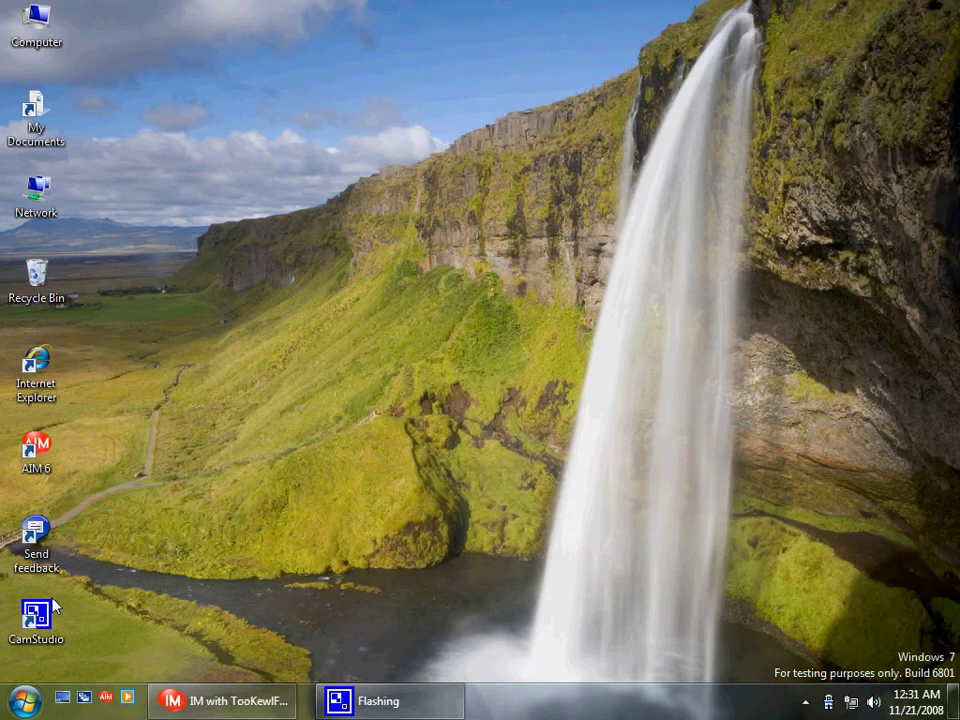
Open Windows Media Player, switch from the library to the Now Playing view, view it maximized, and close the player.
click(128, 702)
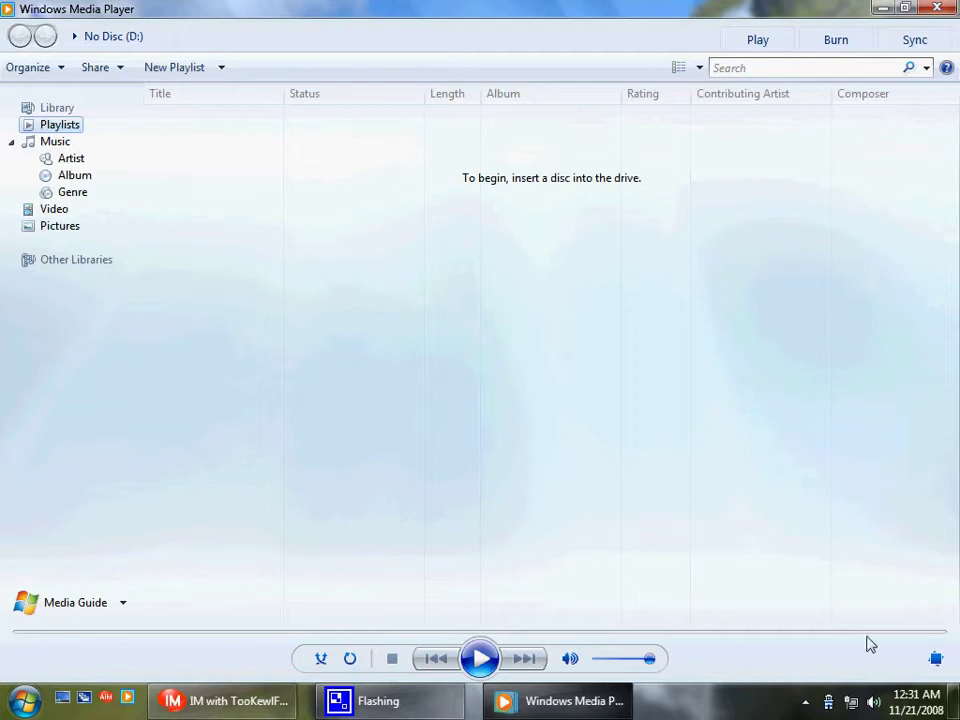
click(936, 660)
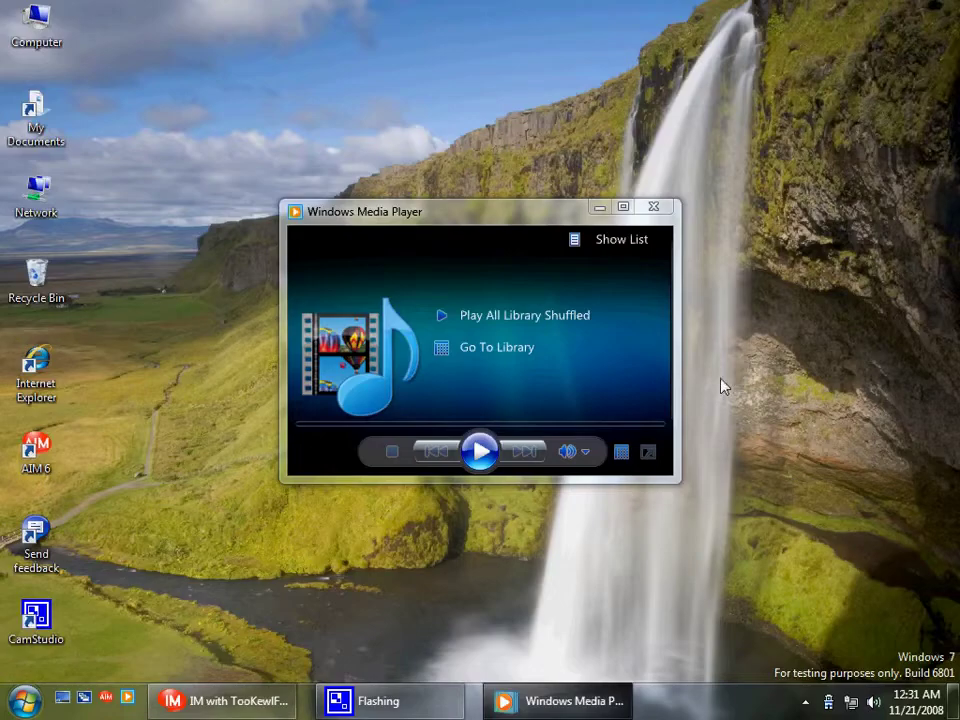
click(624, 207)
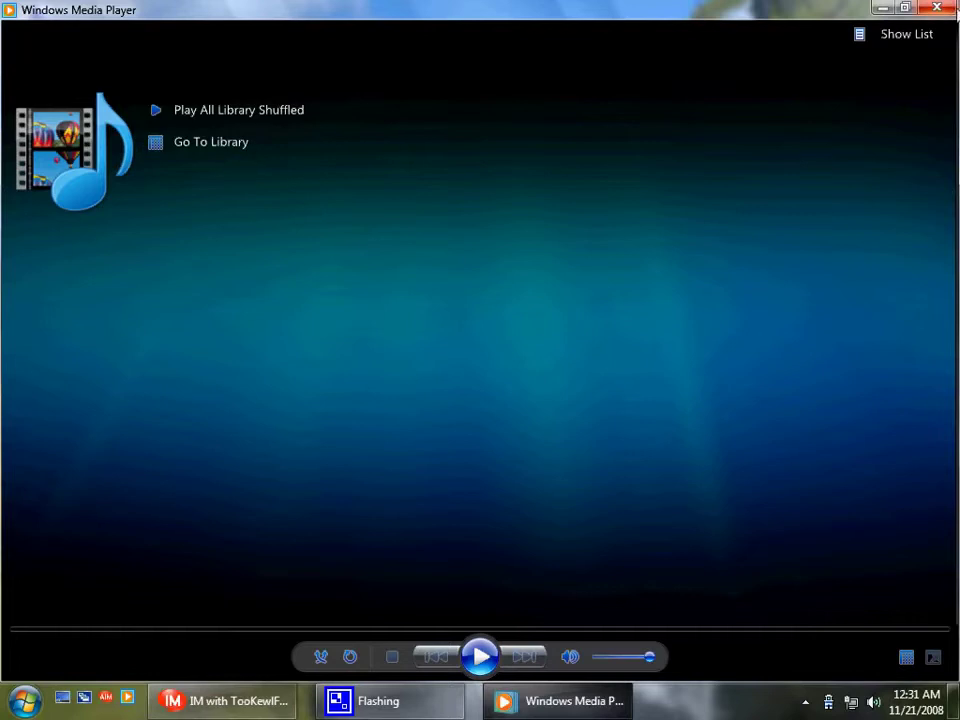
click(955, 8)
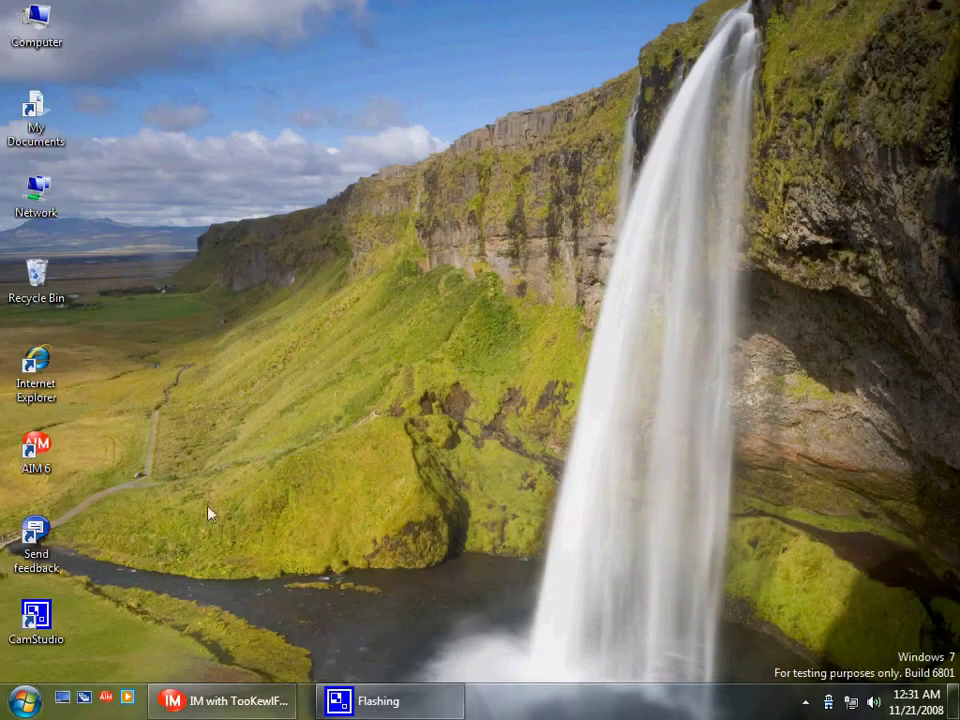
Open the Desktop Gadget Gallery, add the Weather and CPU Meter gadgets to the desktop, and close the gallery.
click(28, 701)
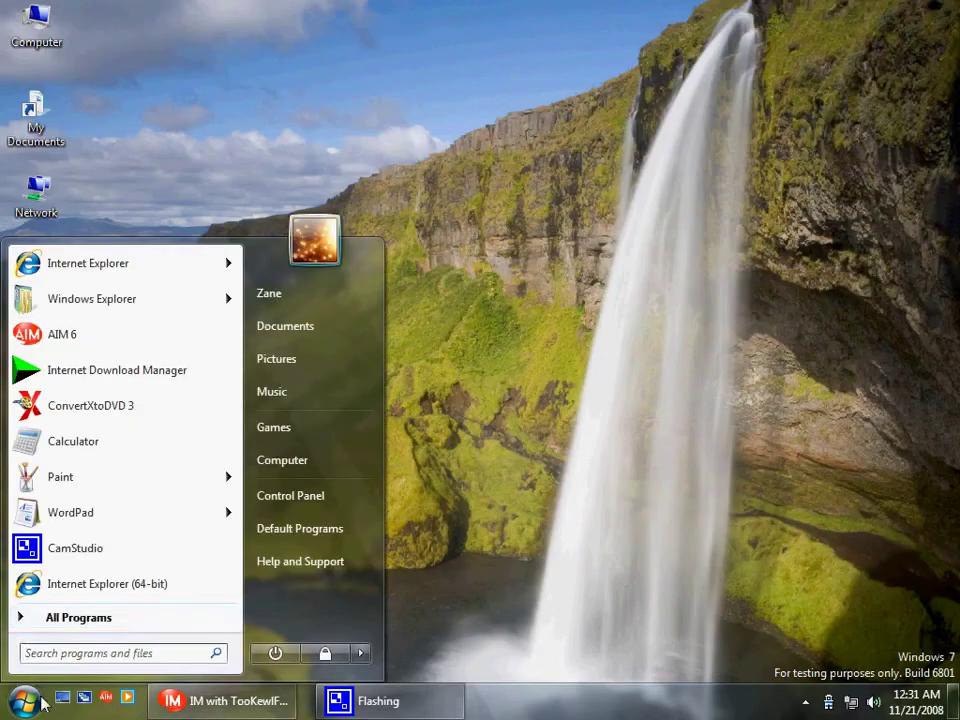
click(178, 620)
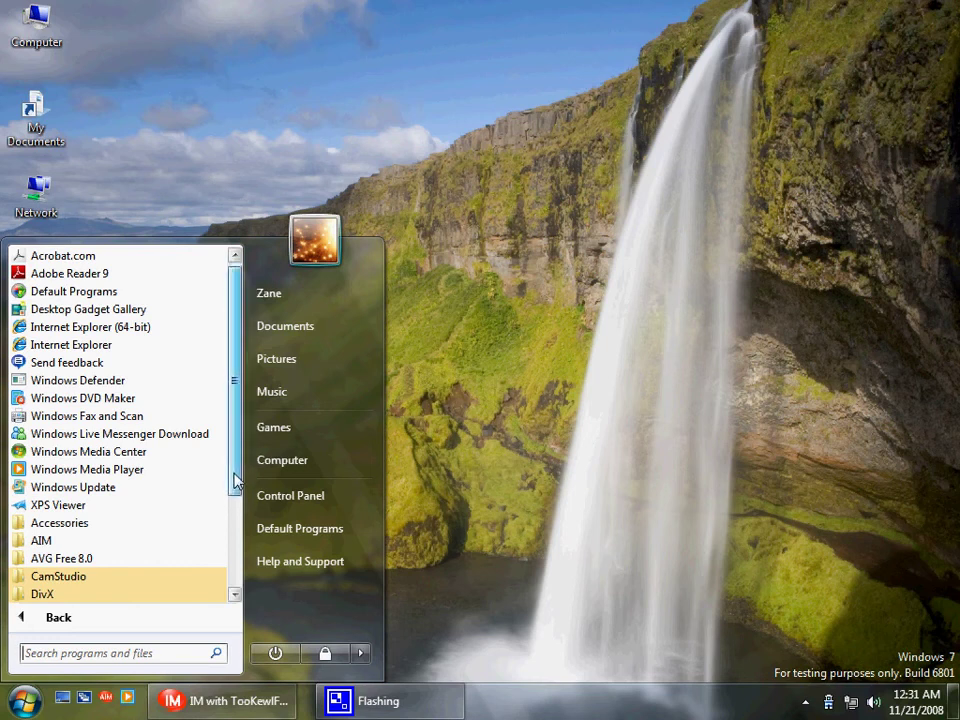
drag(236, 483, 236, 490)
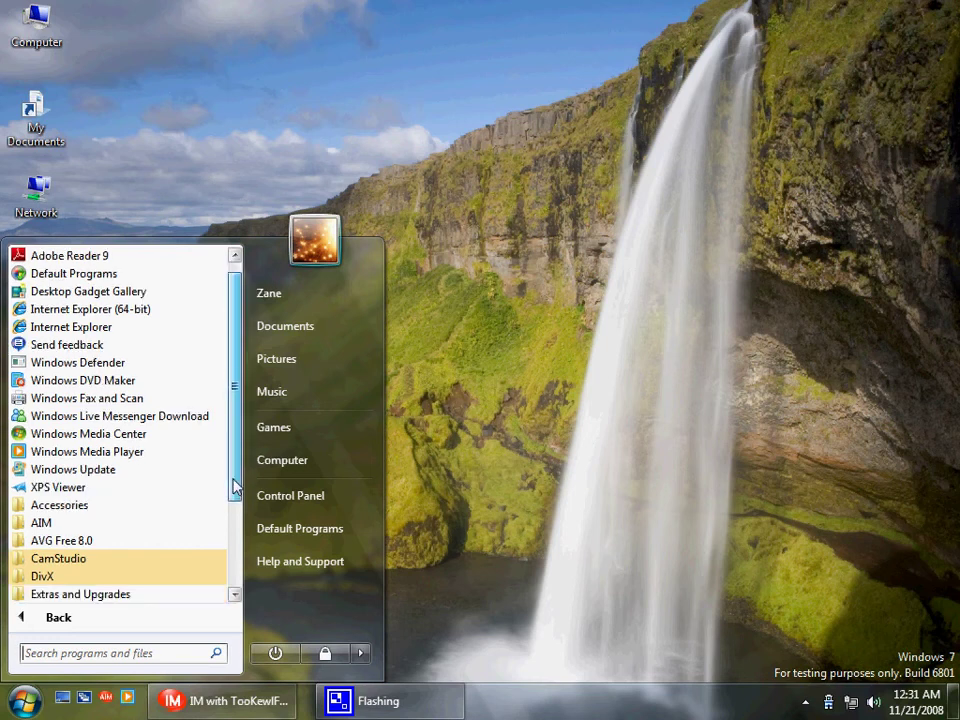
click(93, 292)
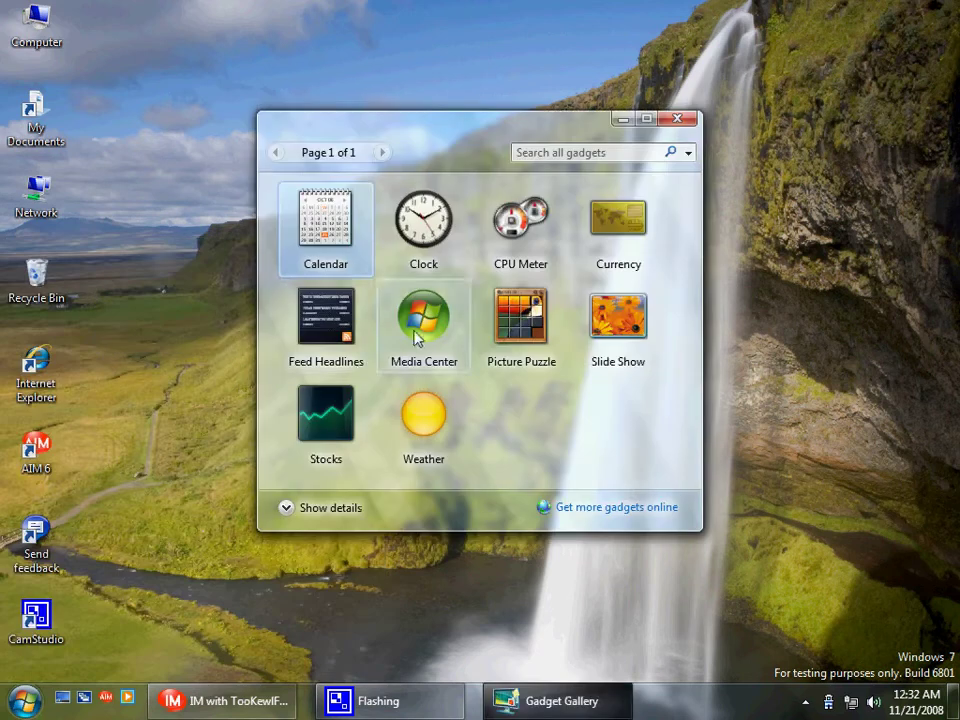
drag(423, 415, 806, 399)
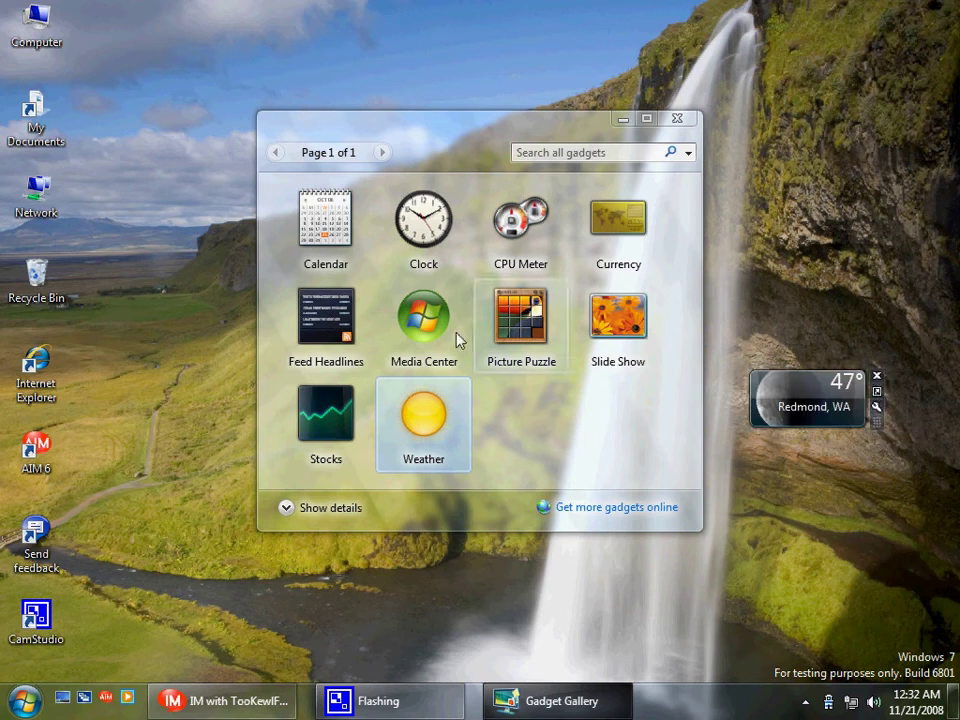
double_click(520, 222)
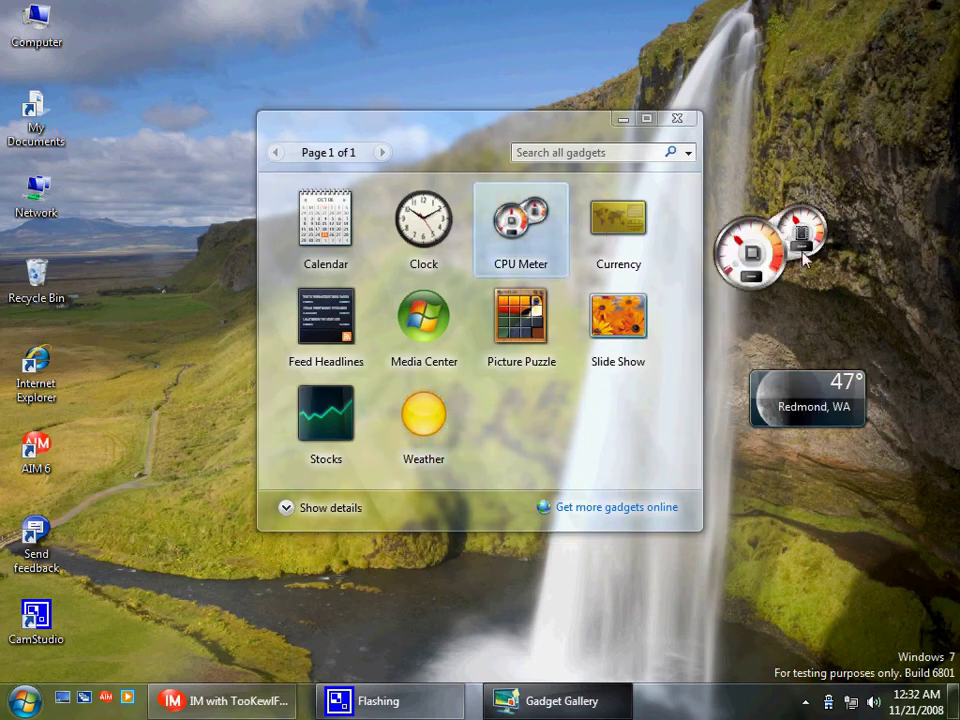
click(677, 122)
Move the CPU Meter gadget over the cliff left of the waterfall, switch it between larger and smaller size, and remove it.
drag(865, 242, 495, 207)
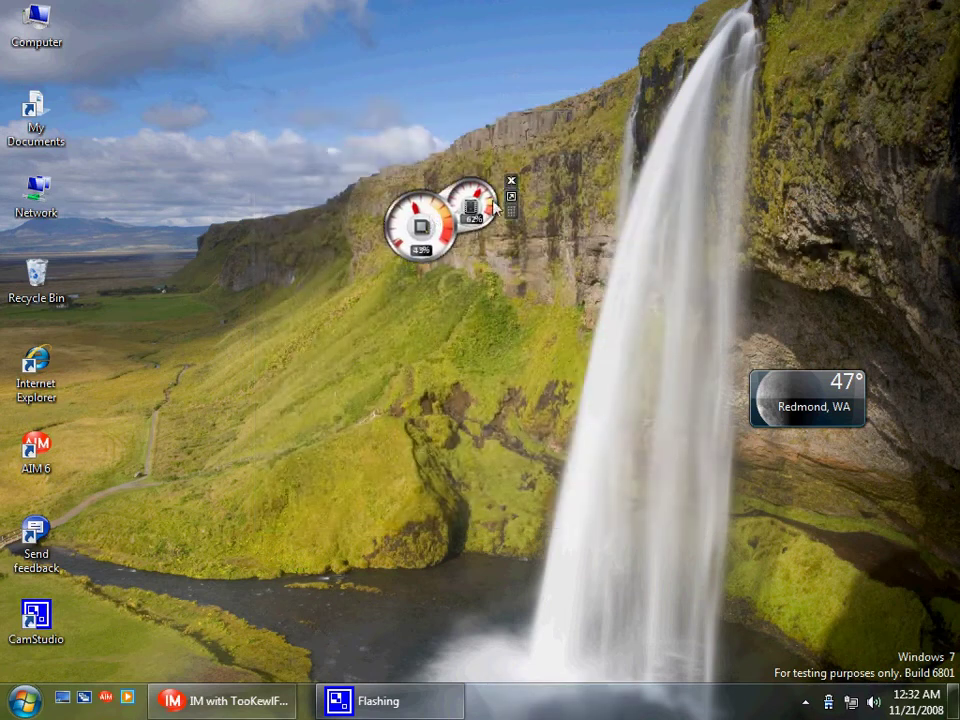
click(510, 198)
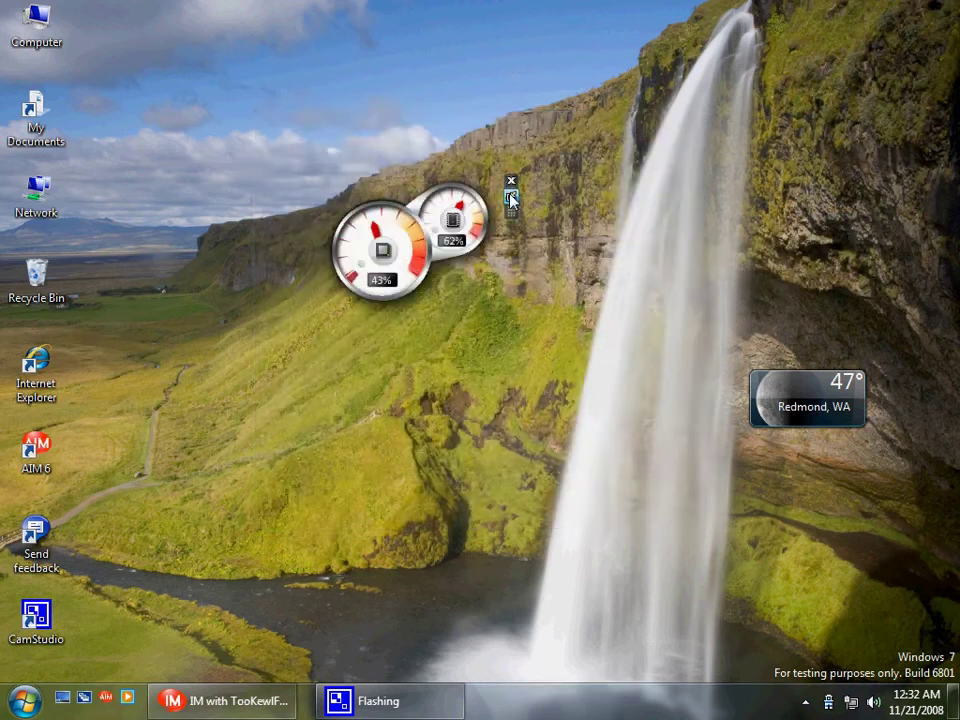
click(515, 202)
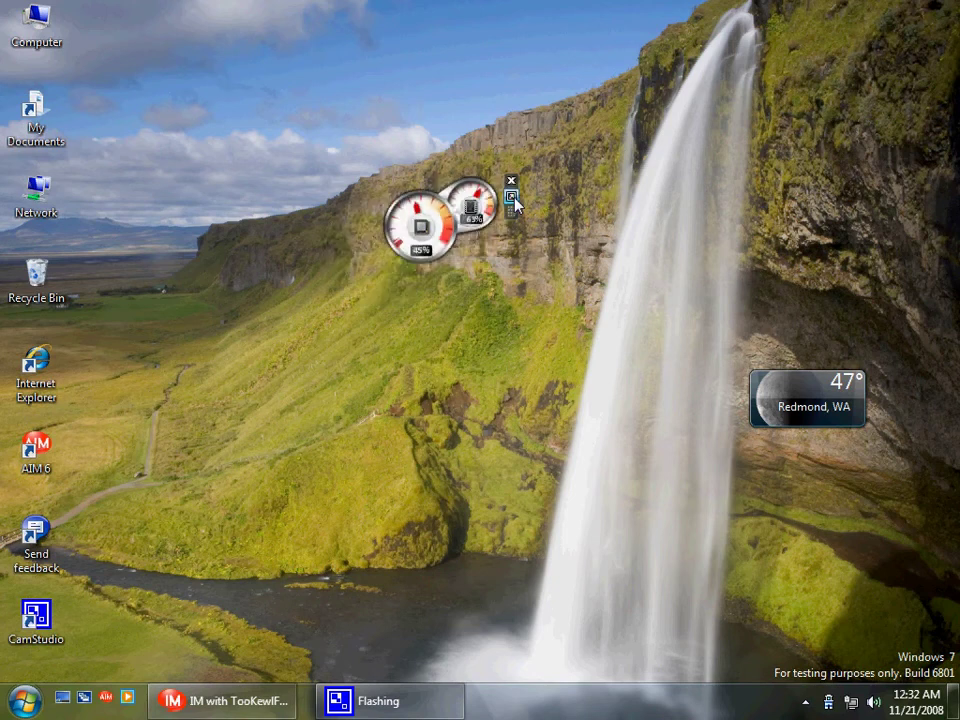
click(515, 202)
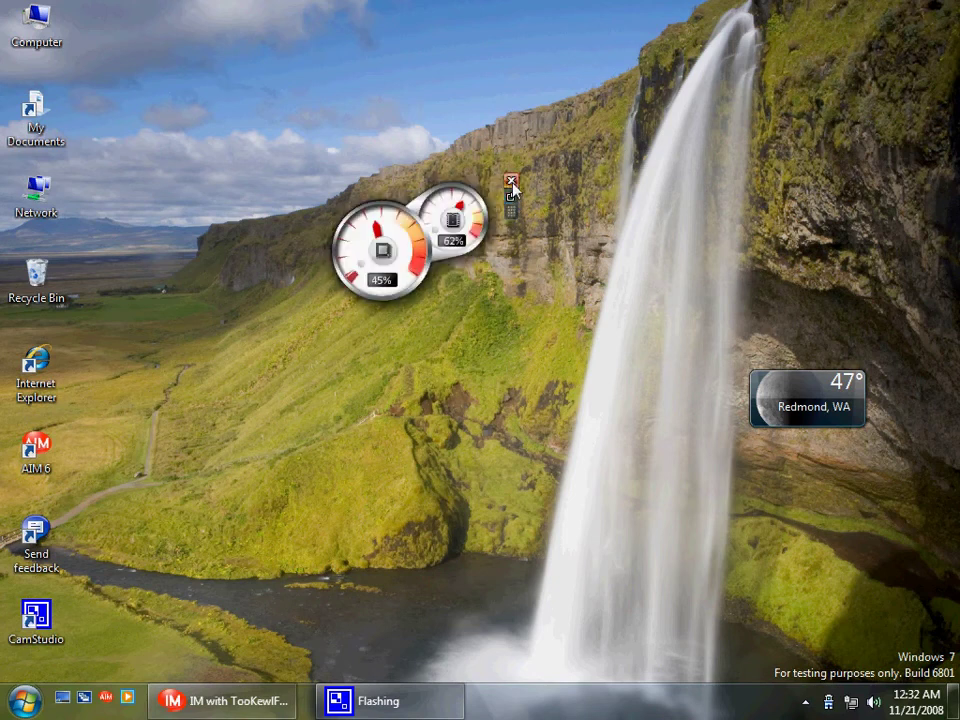
click(511, 182)
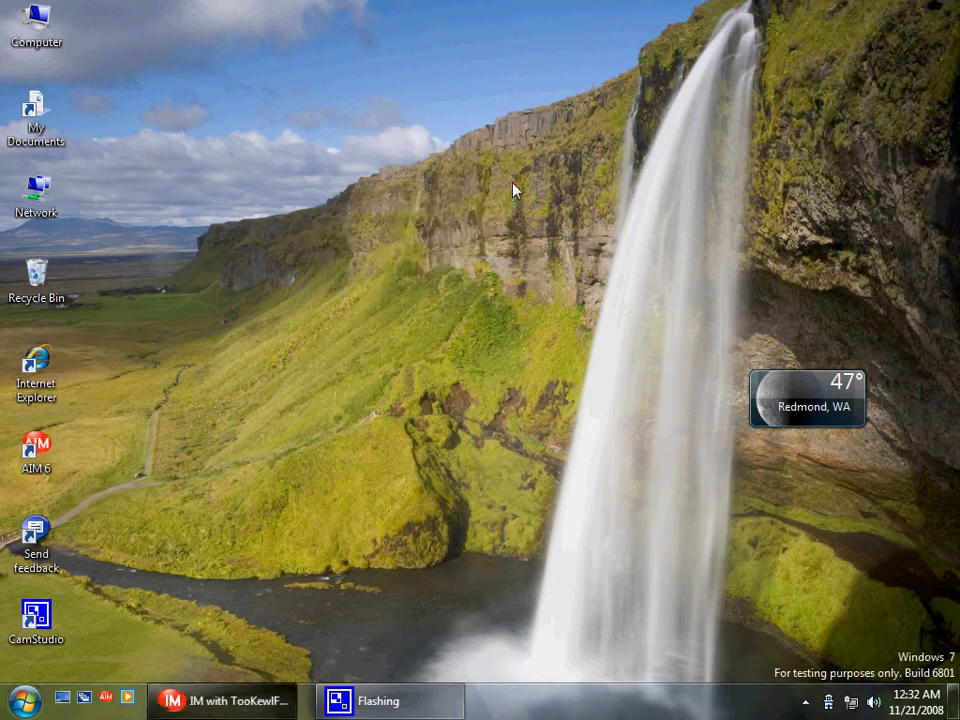
Enlarge the Weather gadget to show its forecast, return it to the smaller size, and remove it from the desktop.
click(877, 393)
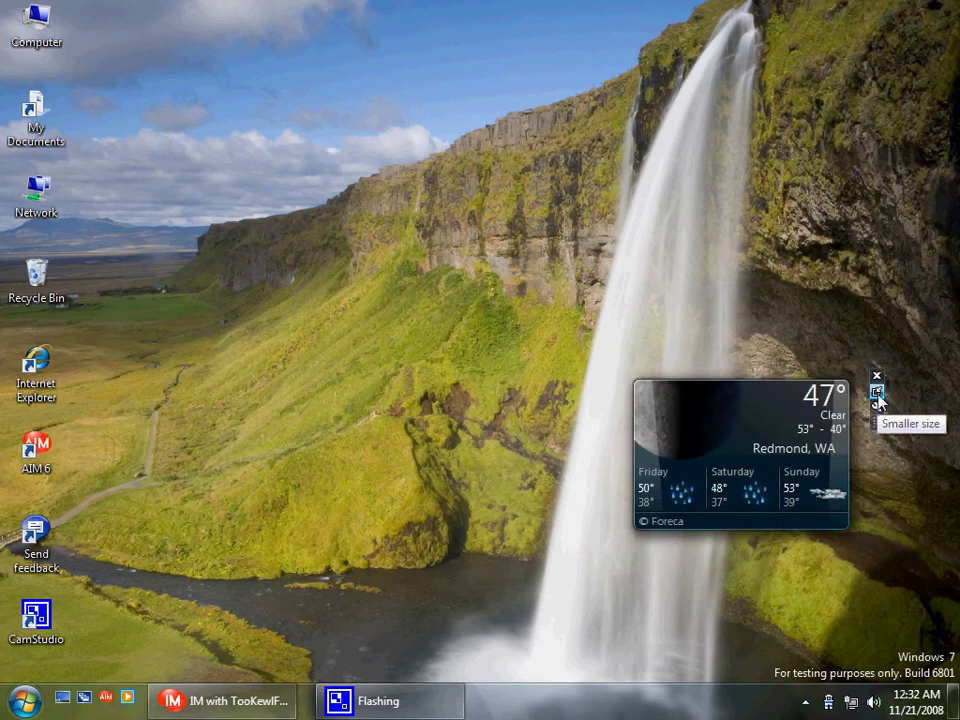
click(877, 393)
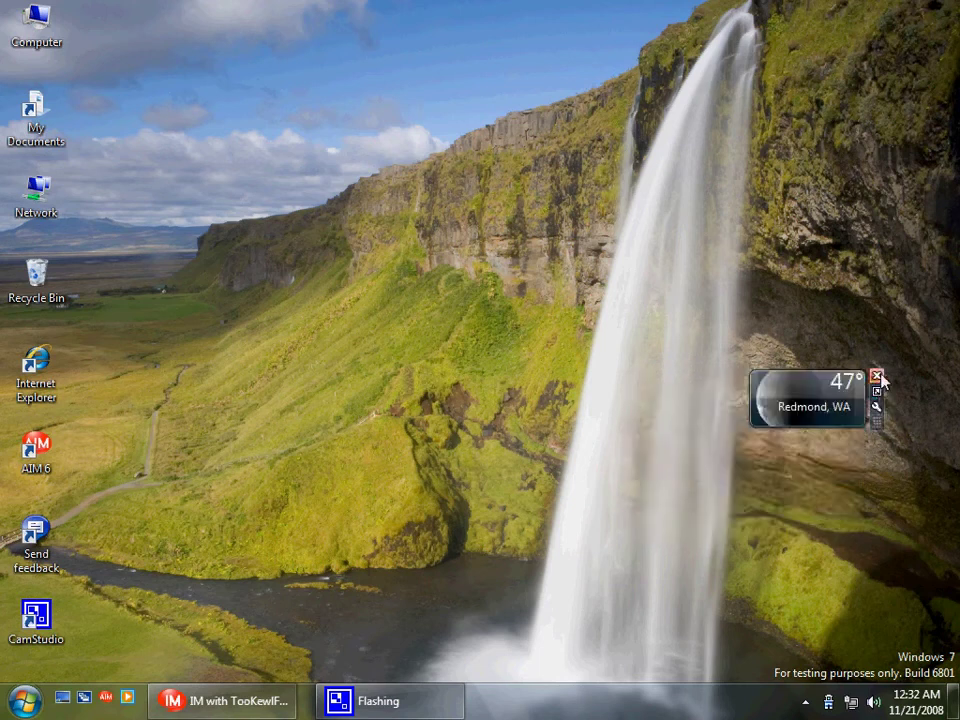
click(876, 377)
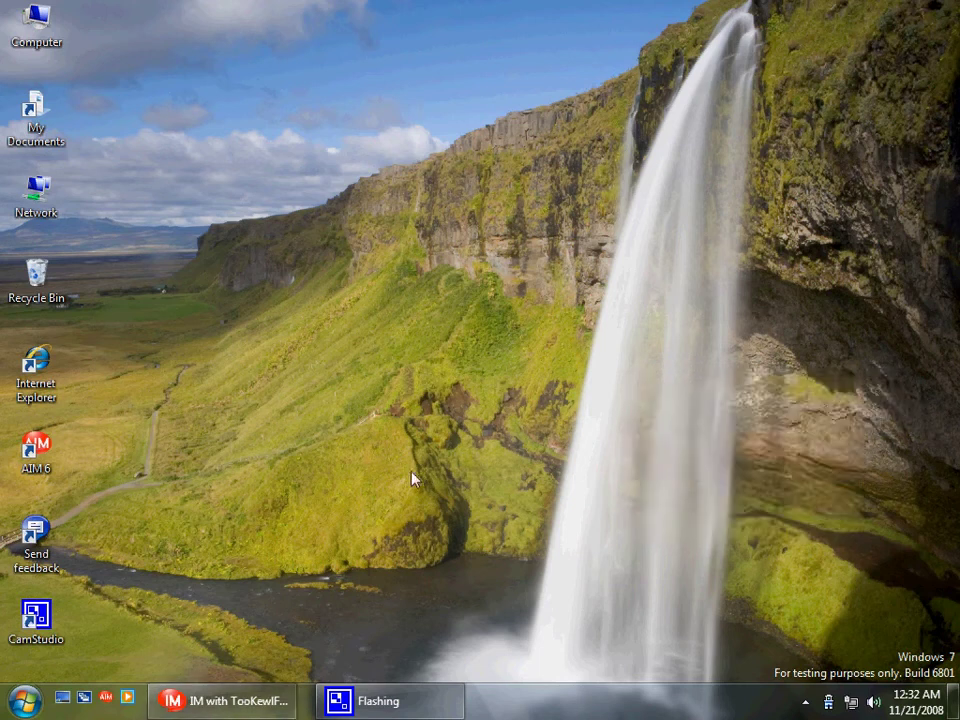
Reveal the hidden notification icons and restore the CamStudio recorder window.
mouse_move(396, 712)
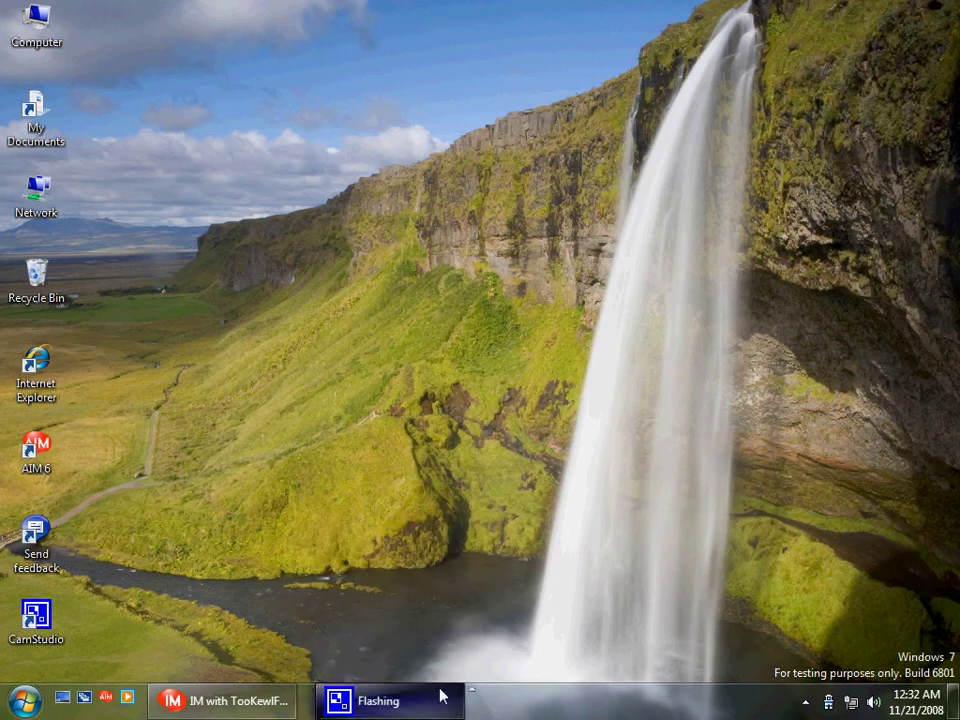
click(807, 702)
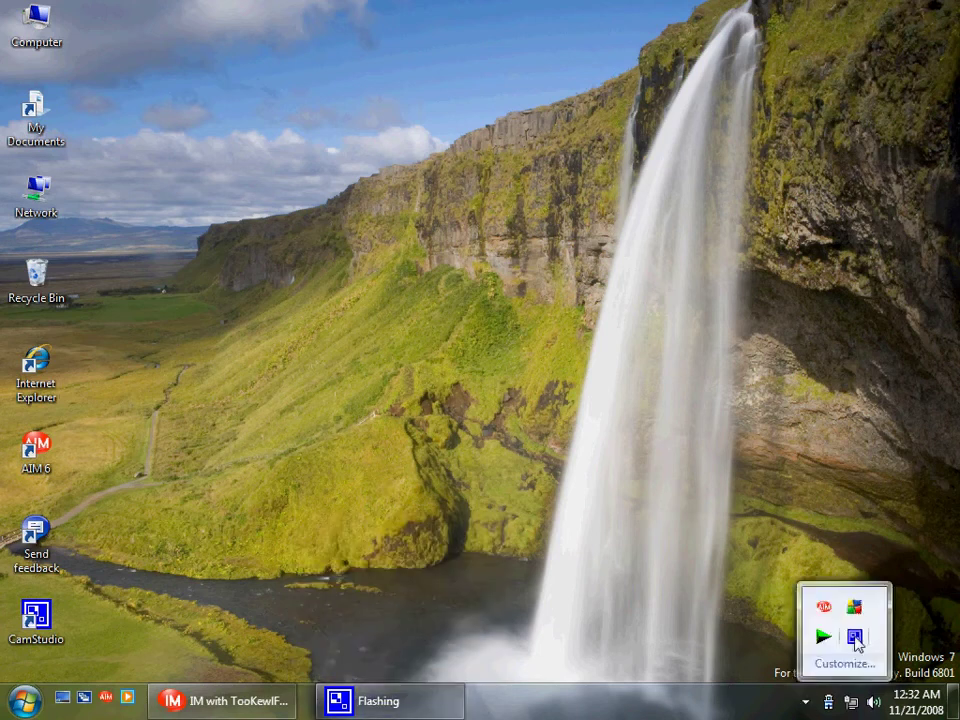
click(853, 636)
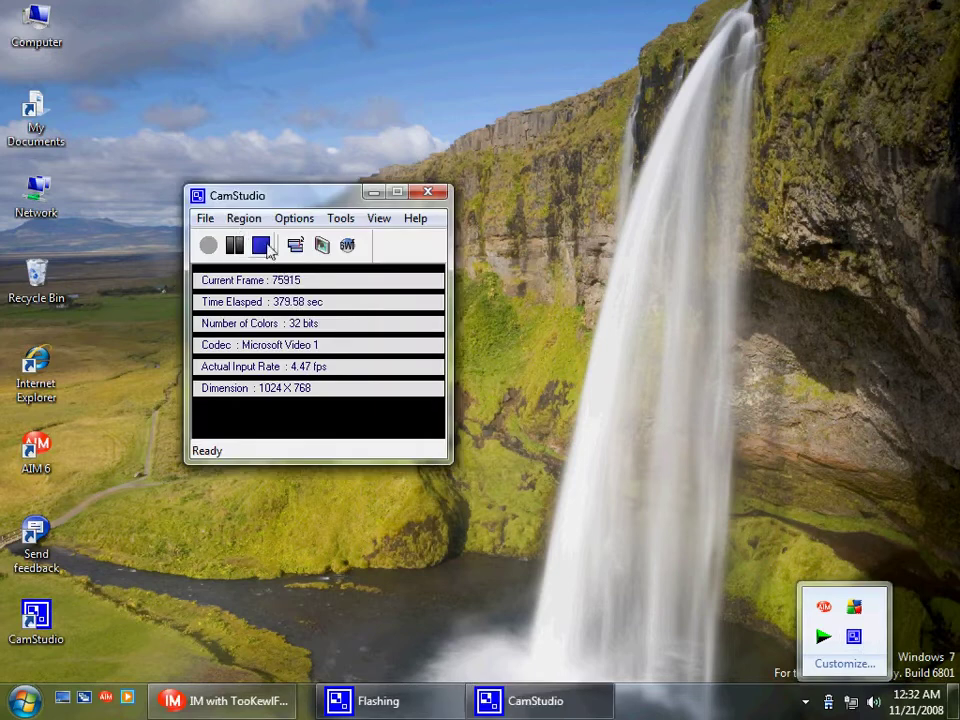